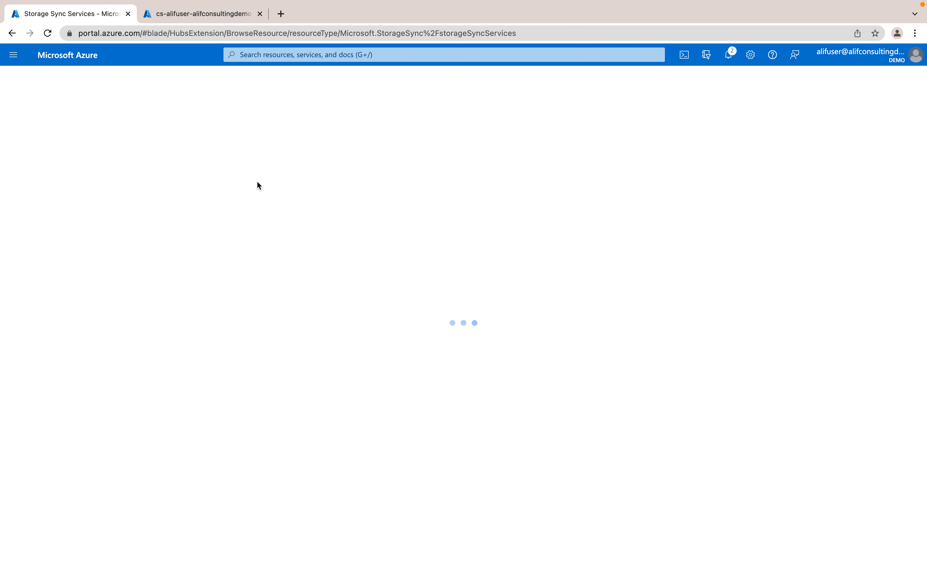
Check the Azure file share's name and contents, and return to the Storage Sync Services list
click(177, 14)
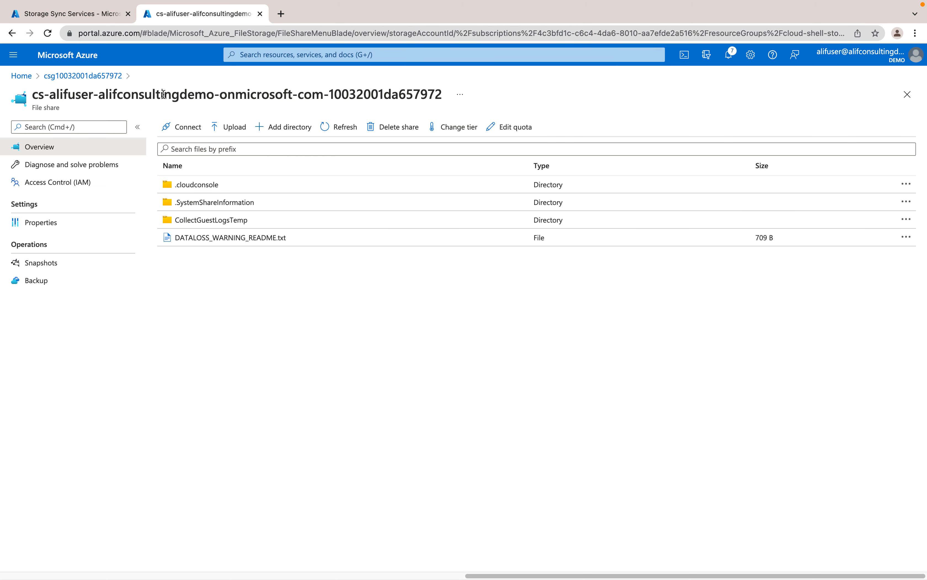
drag(64, 94, 443, 95)
click(405, 345)
click(69, 14)
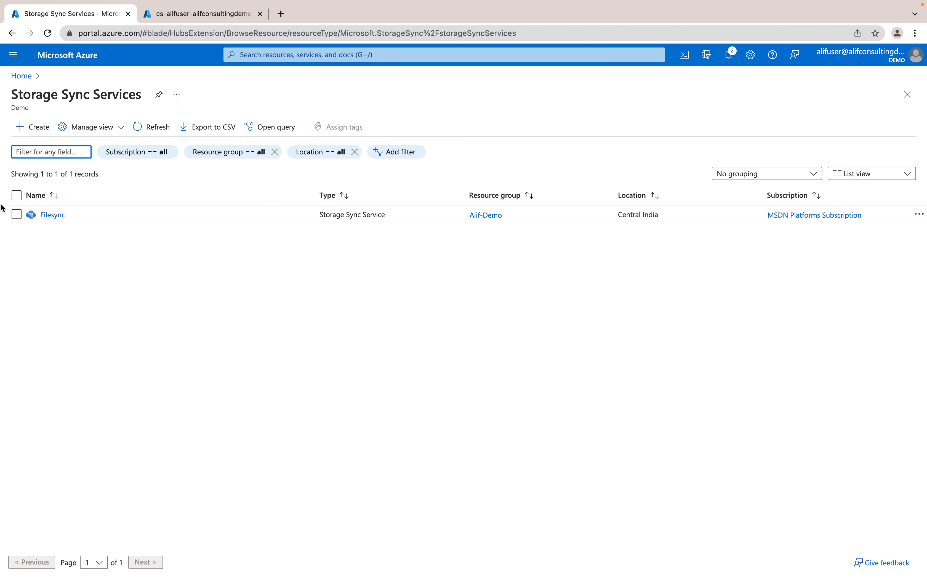
Open the Filesync storage sync service and review its registered servers and sync groups
click(53, 215)
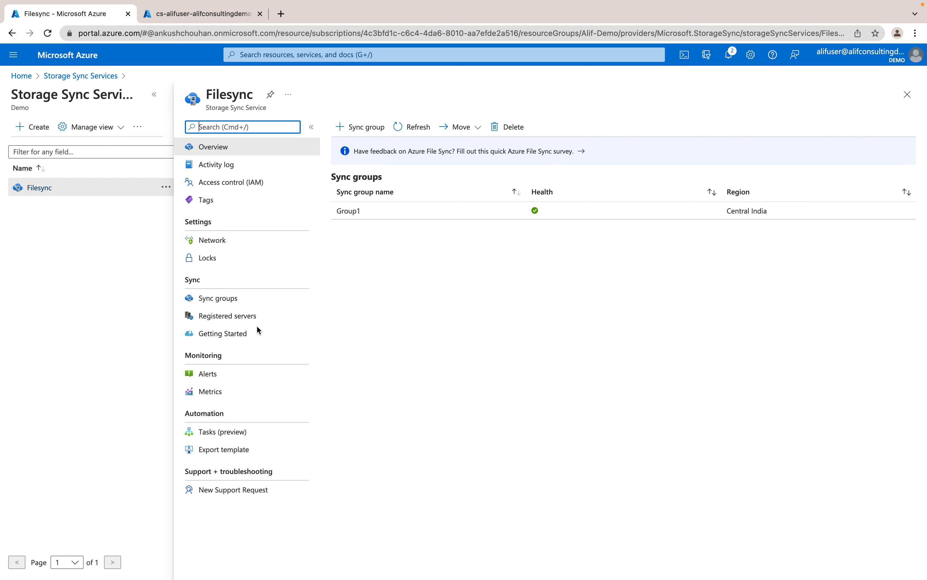
click(227, 316)
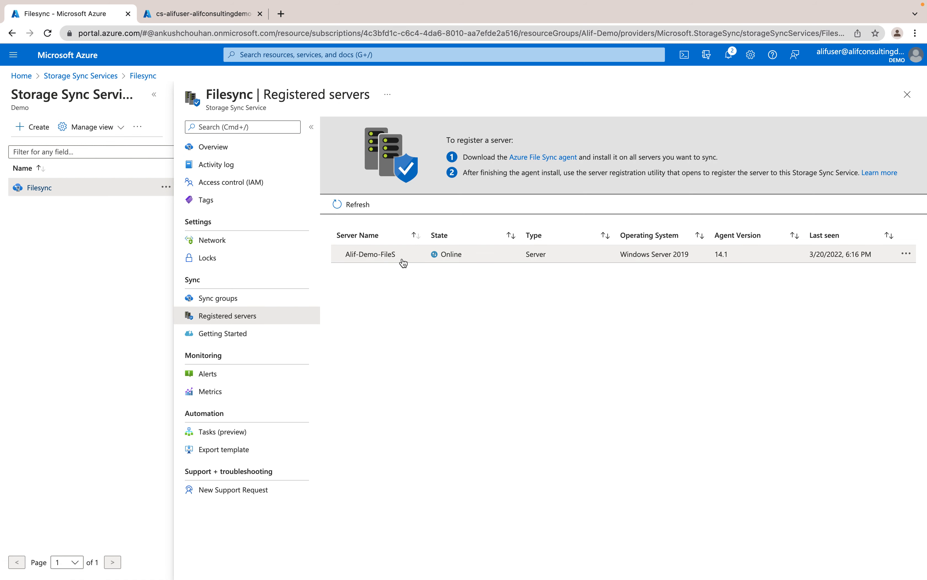
click(219, 297)
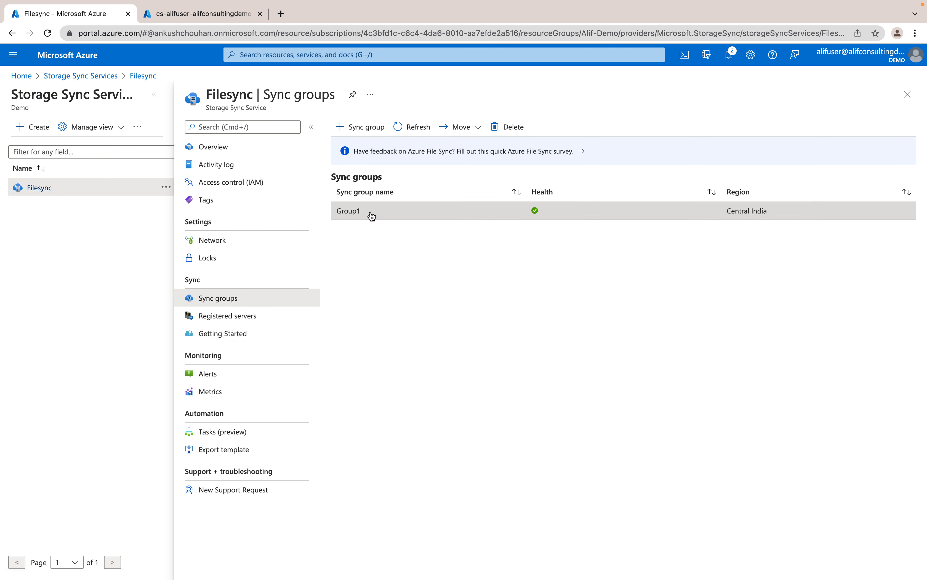
Open sync group Group1, compare it with the Azure file share, and view the Alif-Demo-FileS server endpoint's properties
click(370, 213)
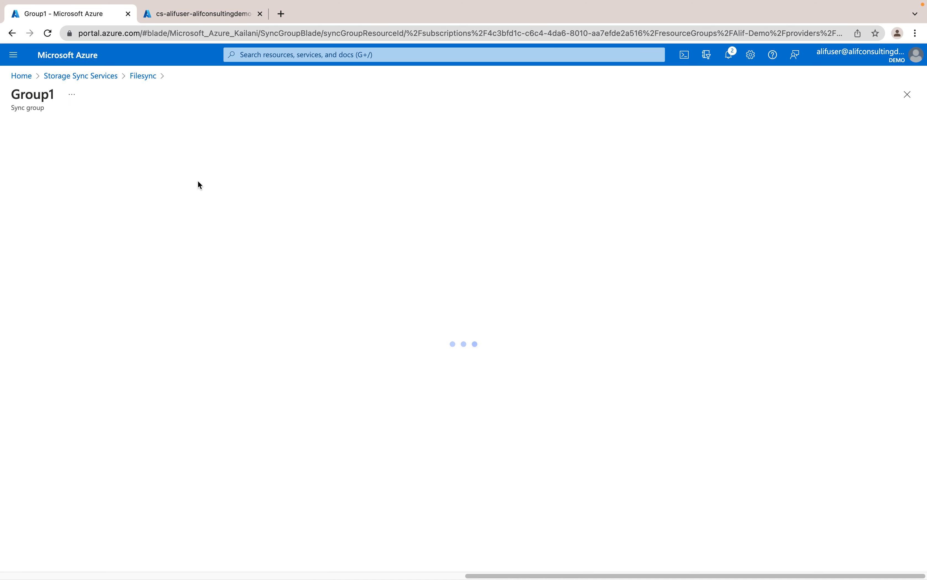
click(204, 19)
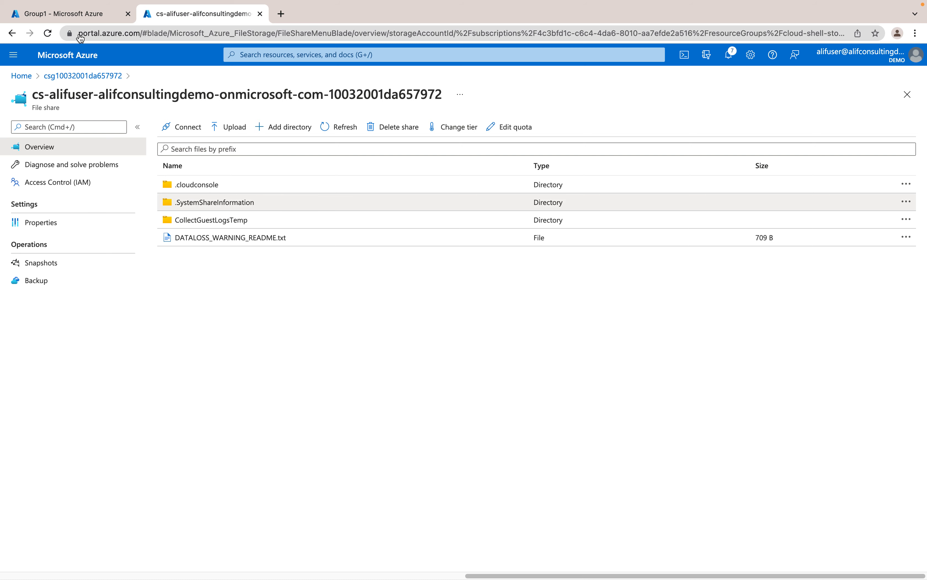
click(75, 14)
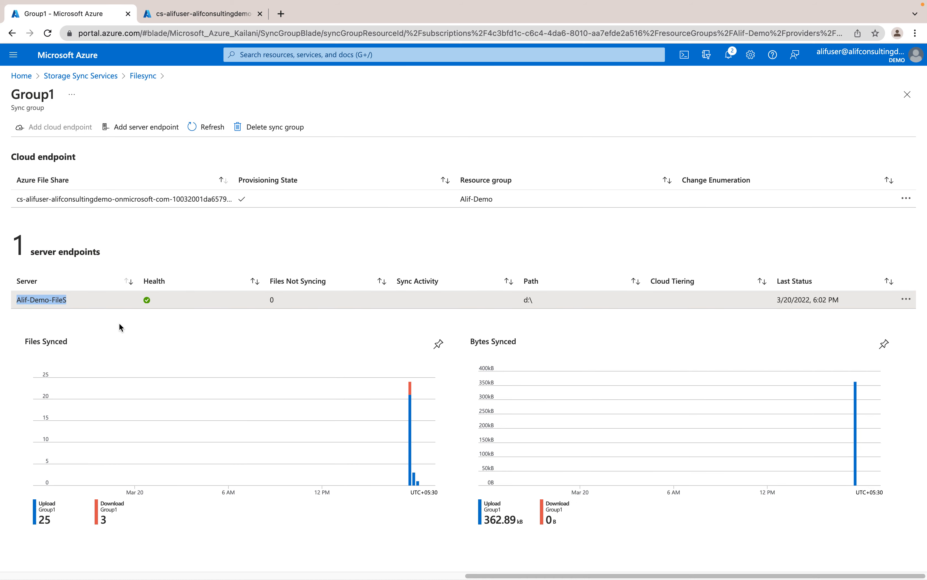
click(49, 301)
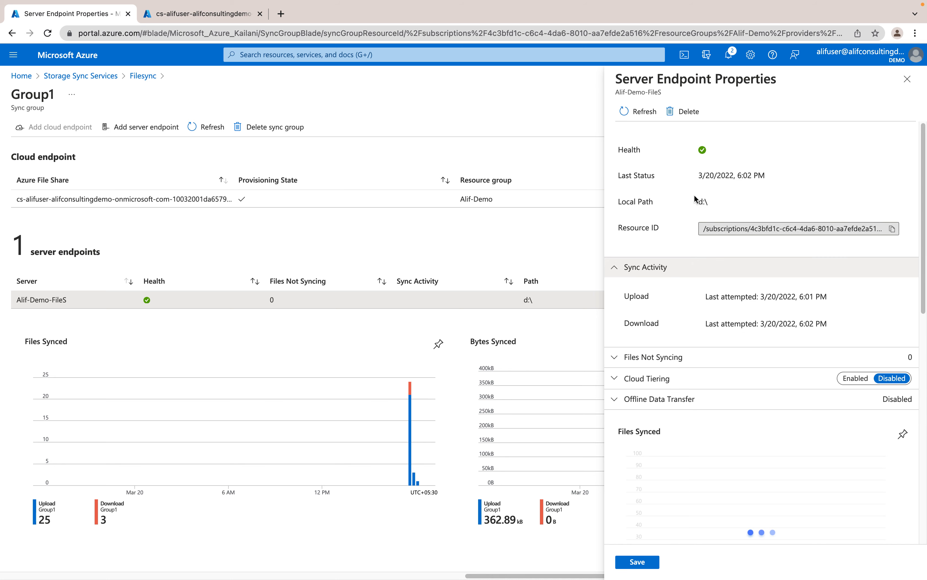
click(706, 191)
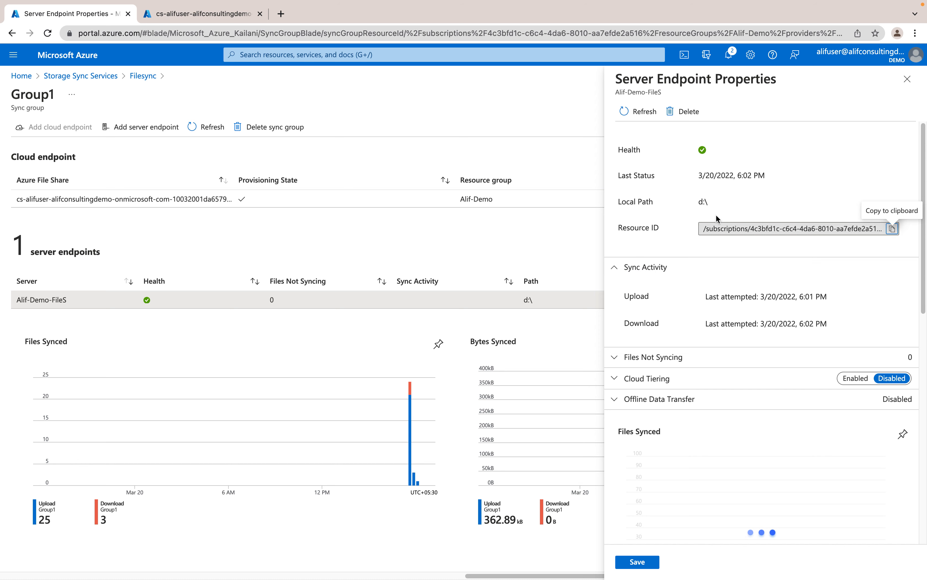
Switch to the Windows file server's desktop and open the Temporary Storage (D:) drive
key(ctrl+Right)
key(ctrl+Right)
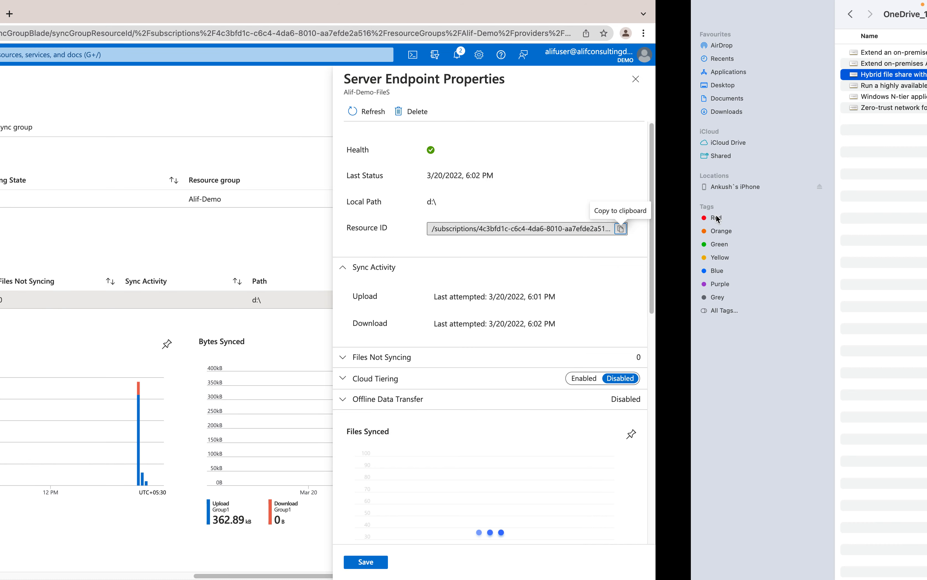
key(ctrl+Left)
key(ctrl+Right)
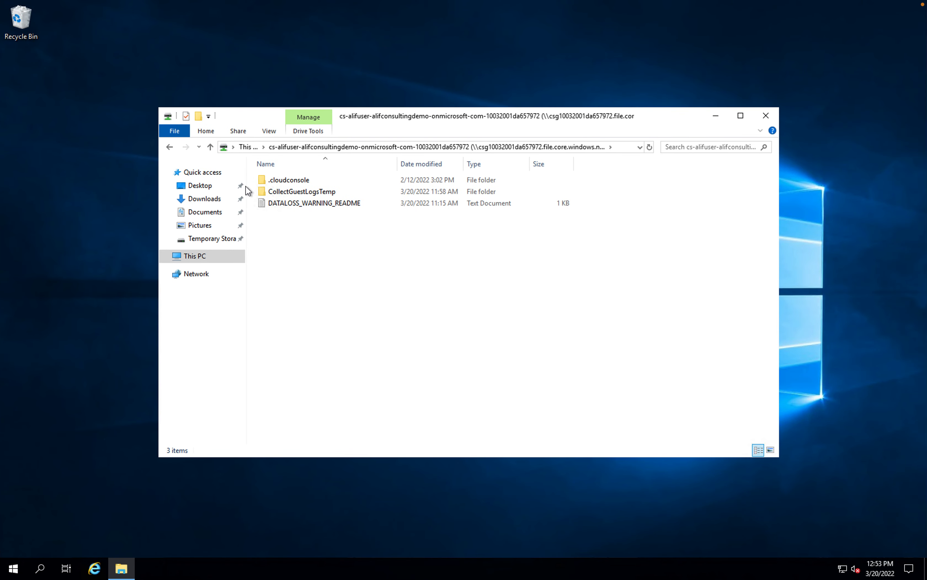
click(189, 258)
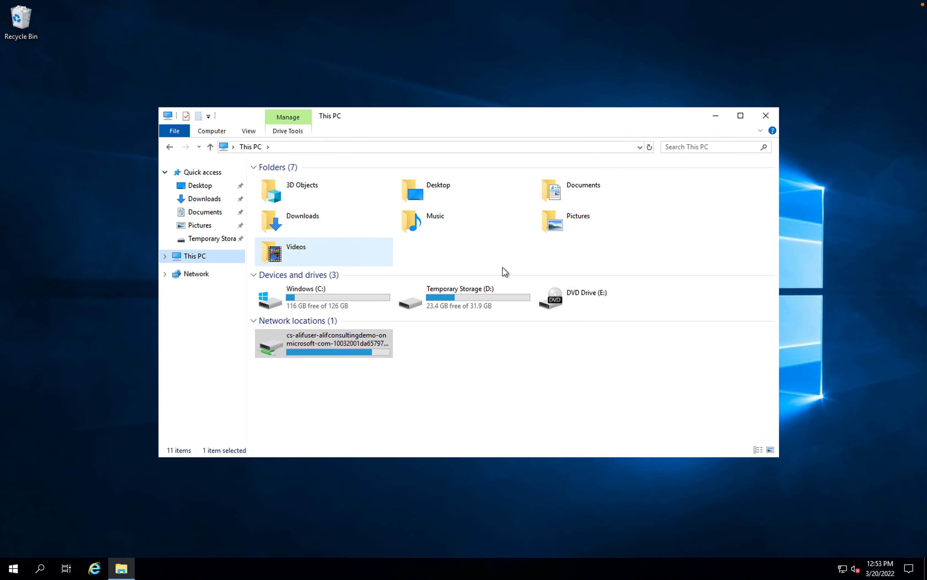
double_click(480, 305)
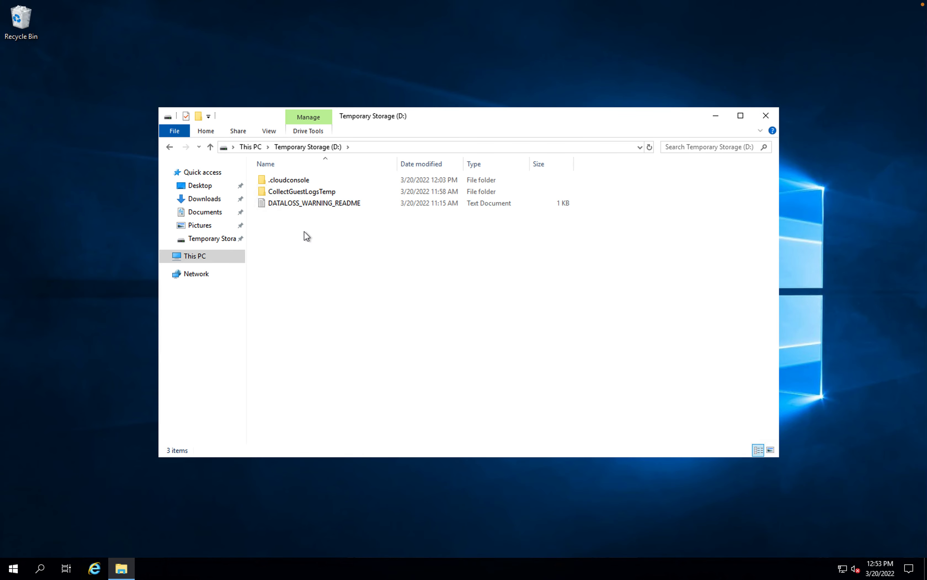
Create a folder named Alif-Demo in the root of Temporary Storage (D:)
right_click(280, 224)
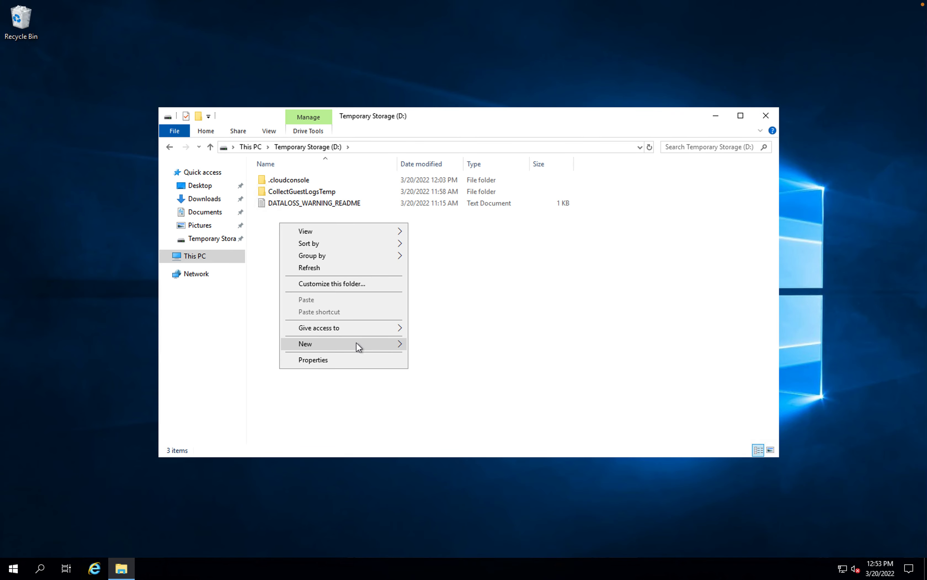
mouse_move(356, 343)
click(464, 345)
text(Alid)
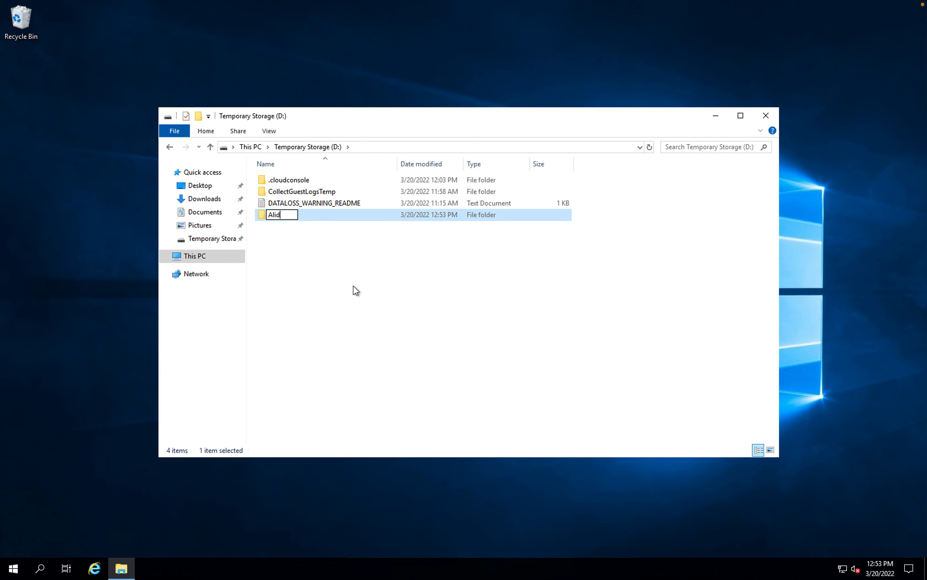
key(BackSpace)
text(f-Demo)
key(Return)
Compare the contents of the mapped Azure file share with Temporary Storage (D:) to check whether the new folder has synced
click(179, 258)
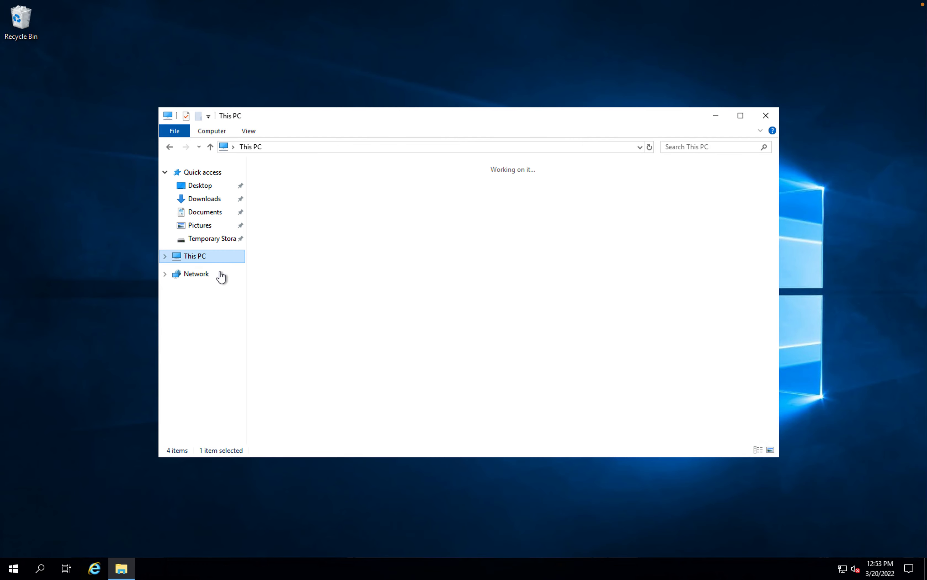
double_click(343, 352)
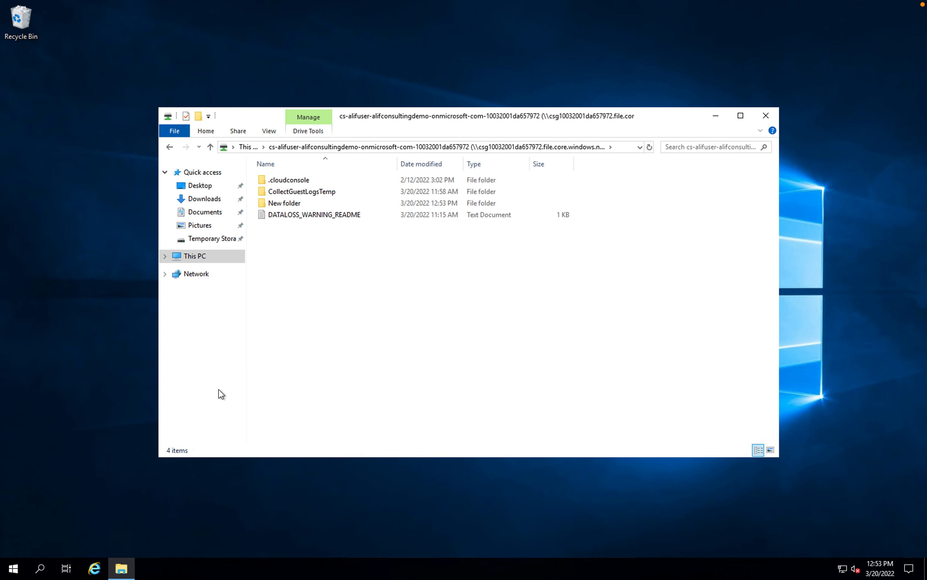
click(192, 258)
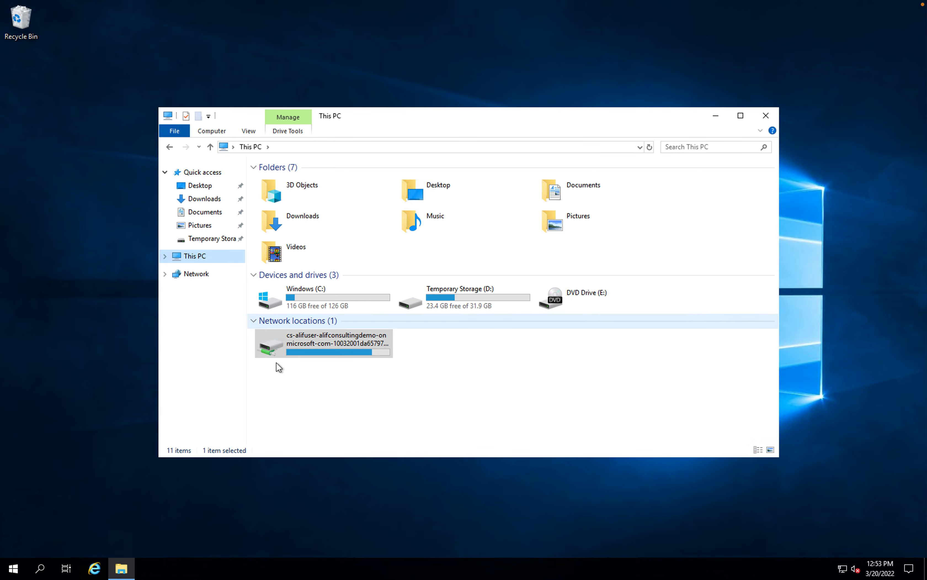
click(323, 350)
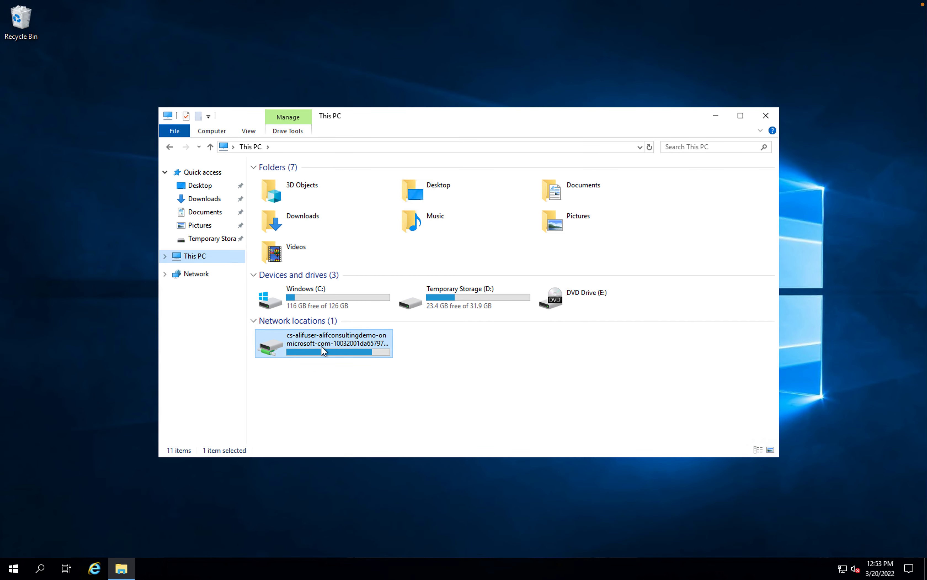
double_click(352, 341)
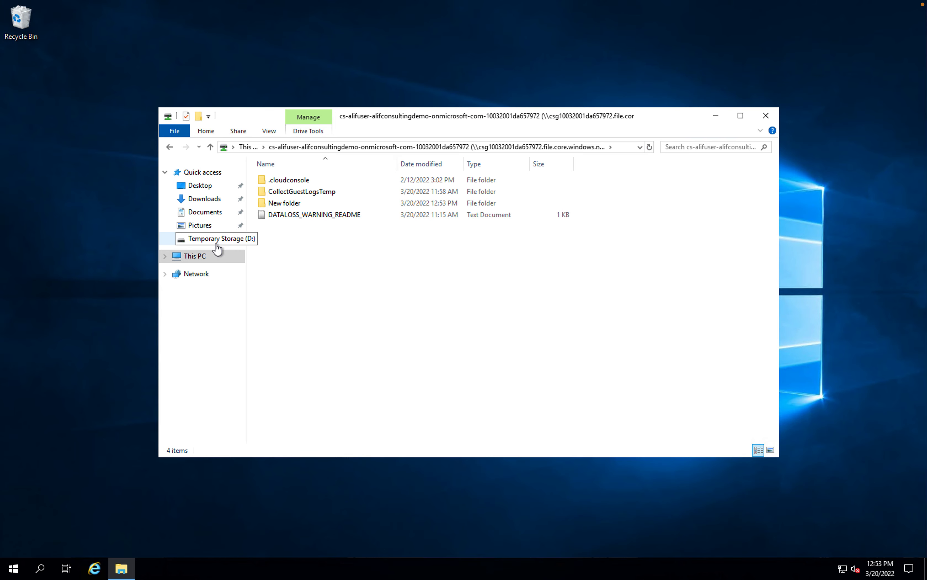
click(201, 257)
double_click(502, 298)
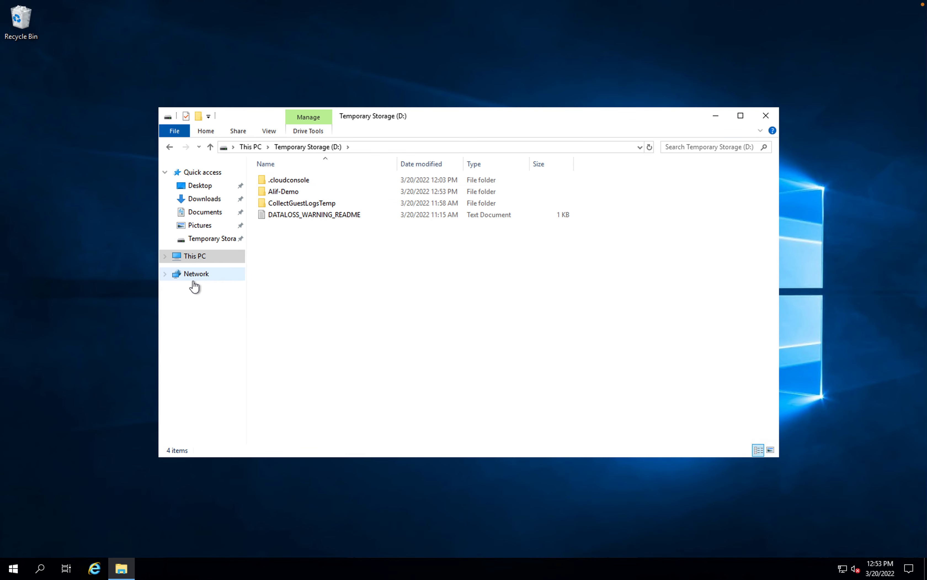
click(201, 260)
double_click(311, 349)
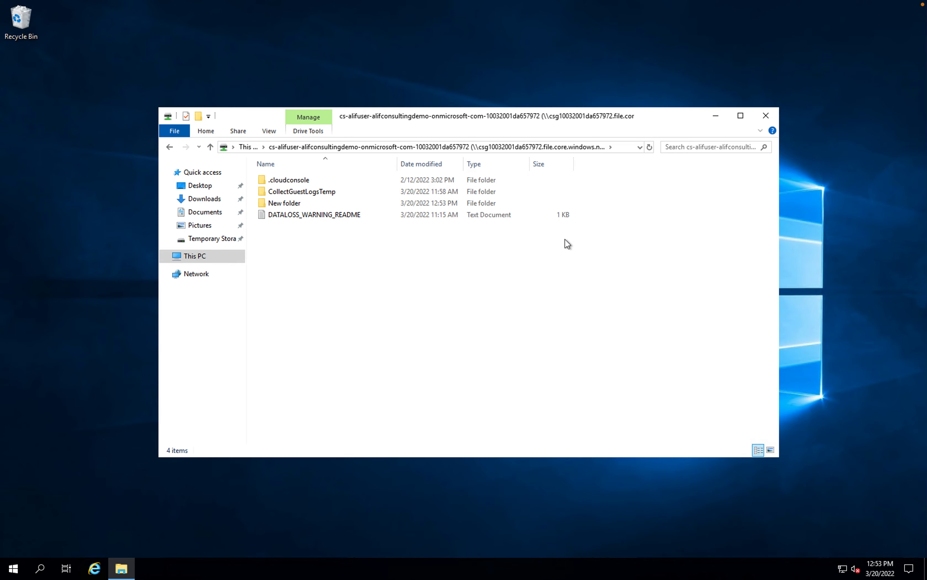
Switch to the Azure portal and refresh the file share's listing to check for the new folder
key(ctrl+Left)
key(ctrl+Left)
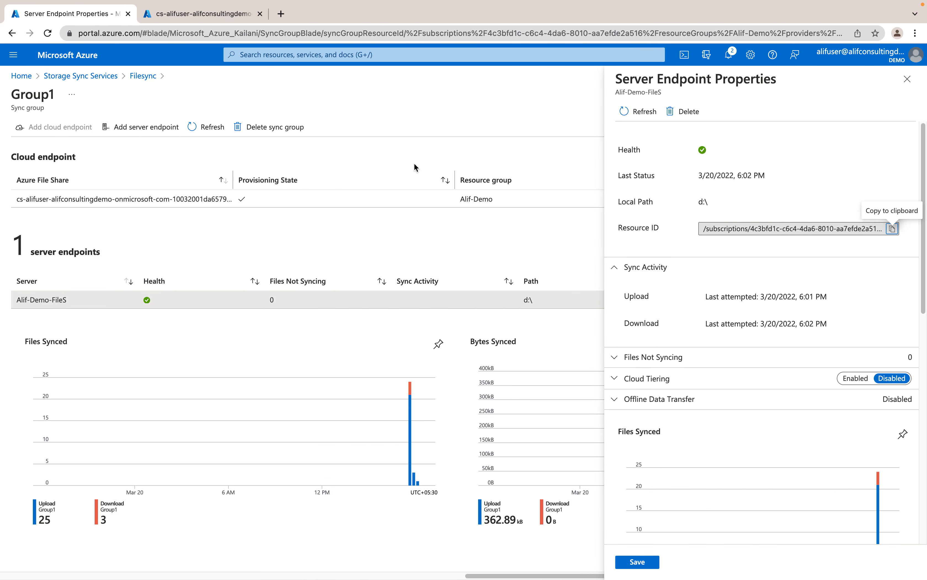
click(190, 15)
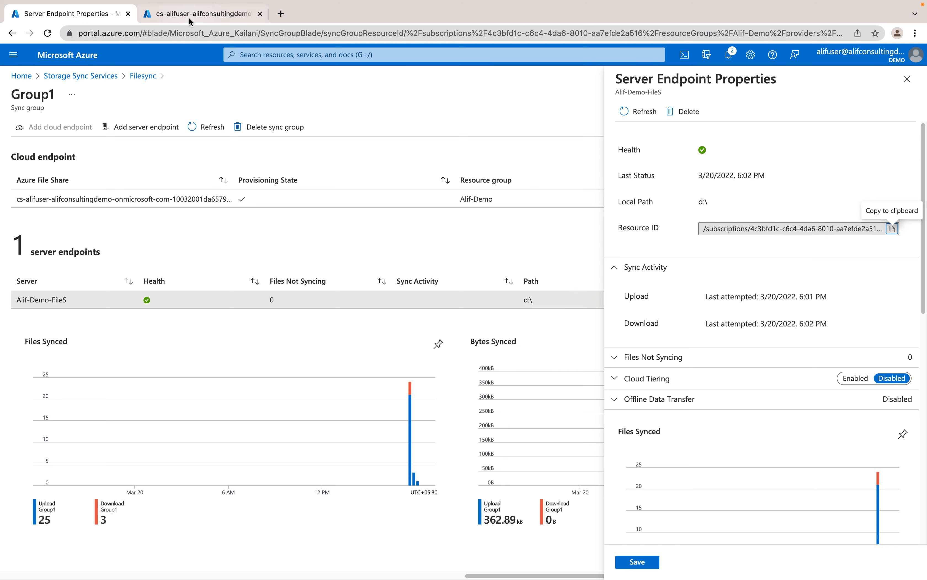
click(347, 130)
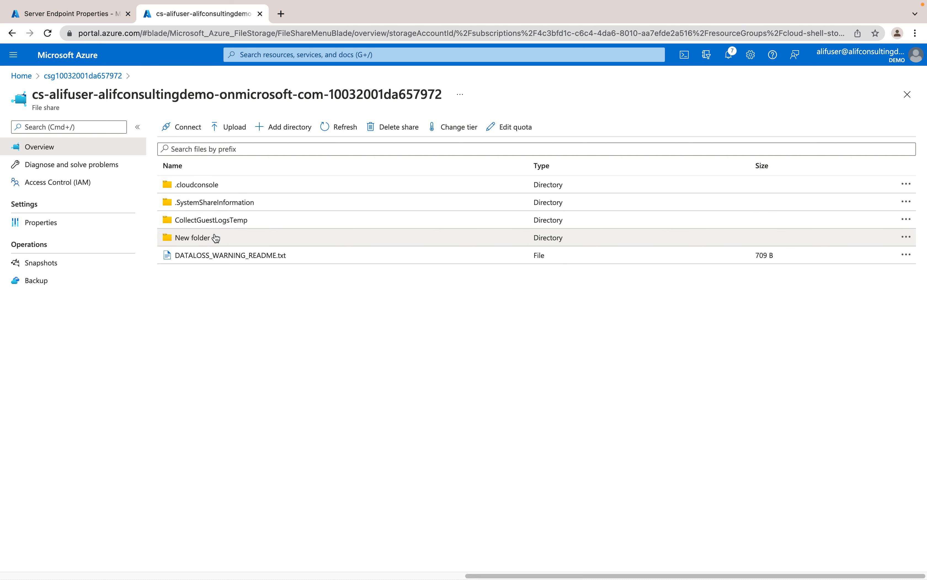
click(333, 132)
click(340, 127)
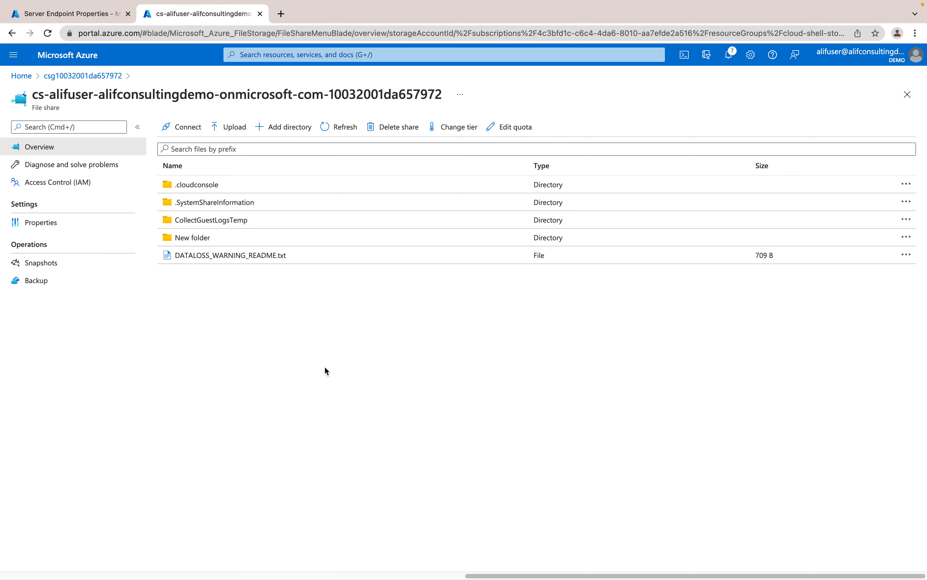
Switch back to the Windows file server's desktop with the mapped file share open
key(ctrl+Right)
key(ctrl+Right)
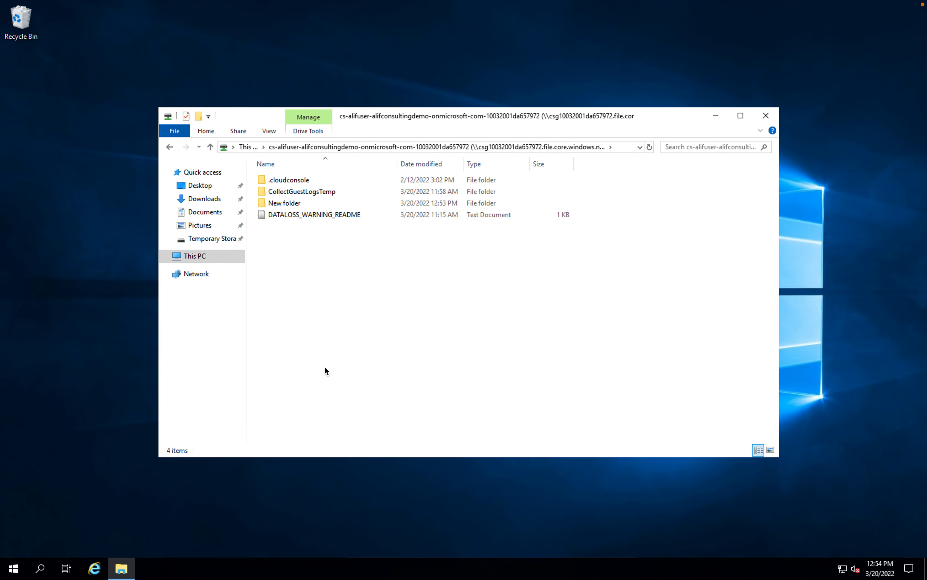
double_click(287, 203)
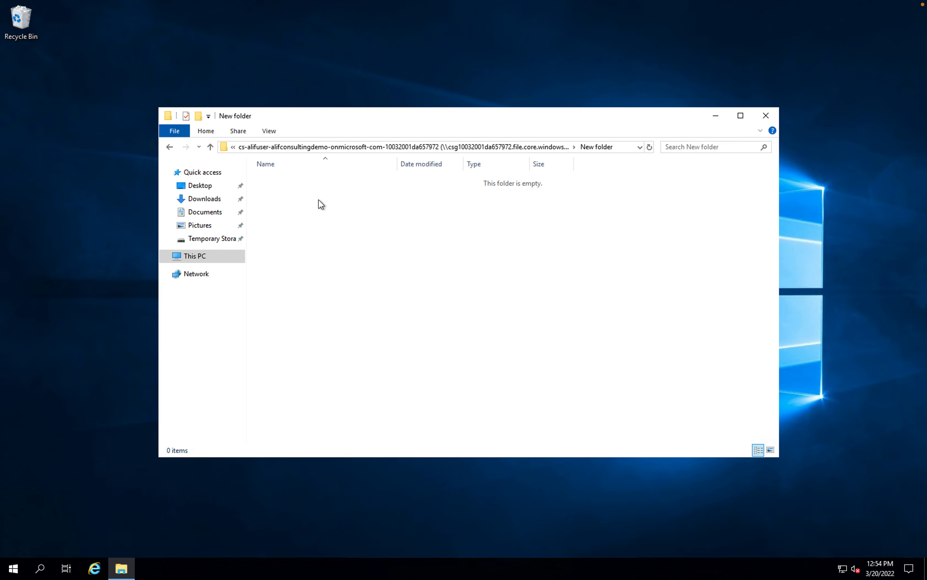
right_click(320, 230)
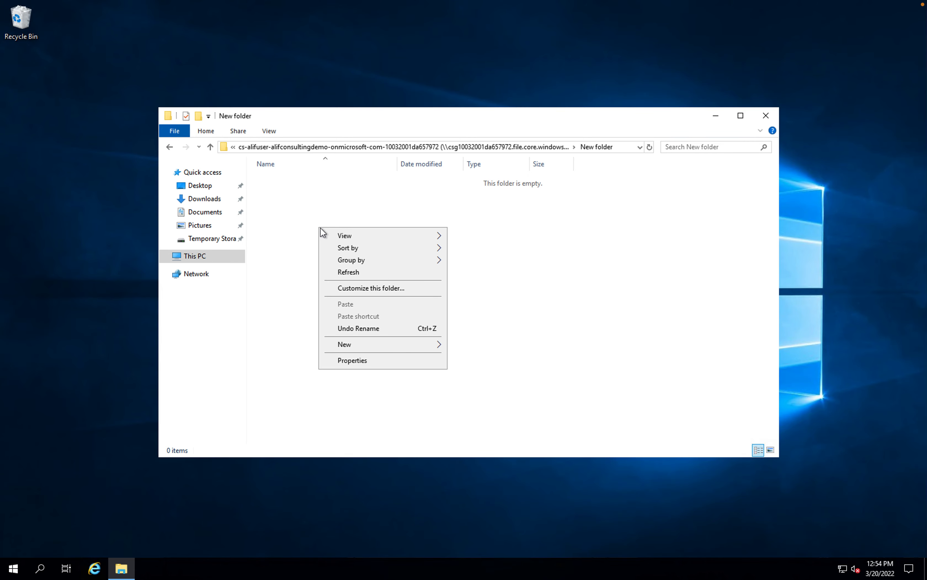
click(511, 148)
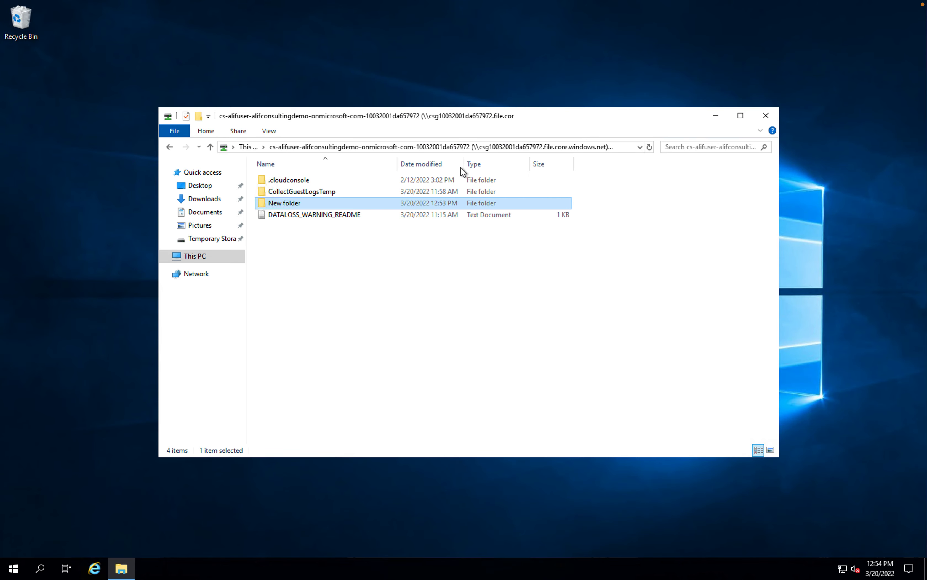
Rename New folder on the mapped Azure file share to Alif-Demo
right_click(292, 209)
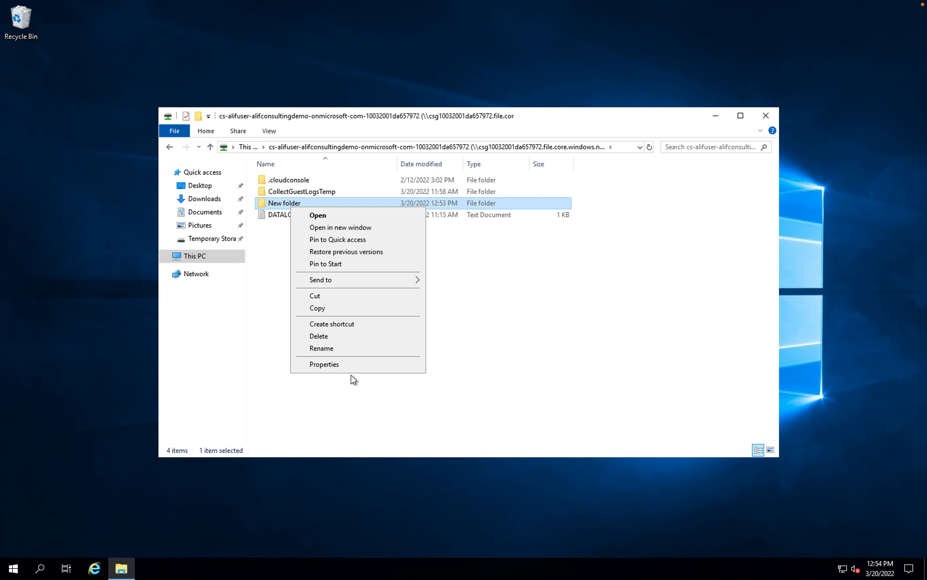
click(344, 349)
text(Alid)
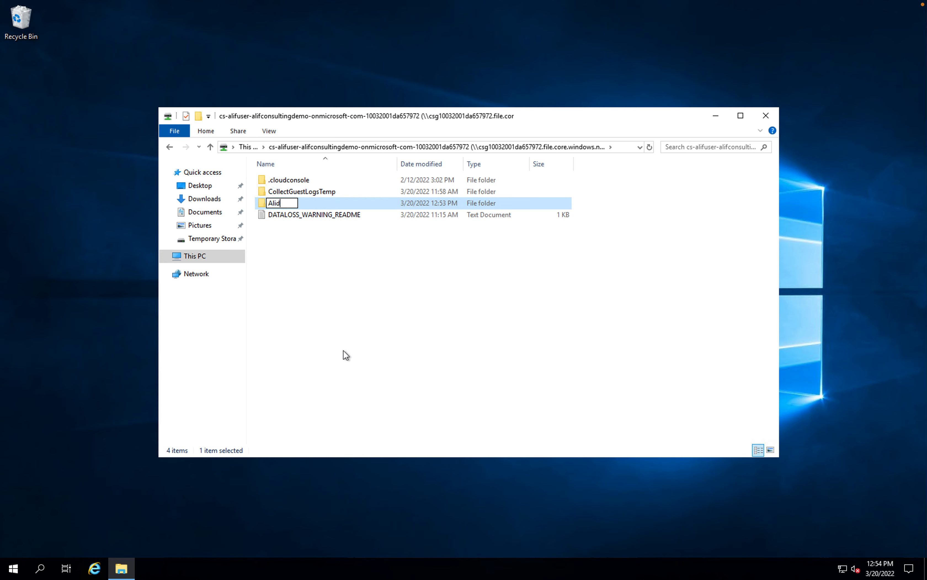
key(BackSpace)
text(f-Demo)
key(Return)
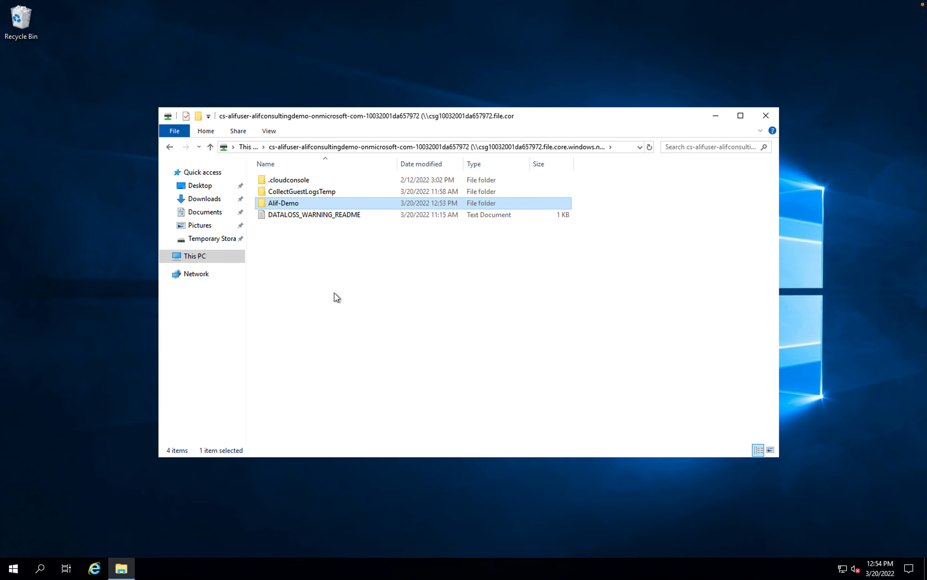
Create a text document with the default name inside the Alif-Demo folder on the mapped Azure file share
double_click(274, 204)
right_click(301, 249)
mouse_move(356, 339)
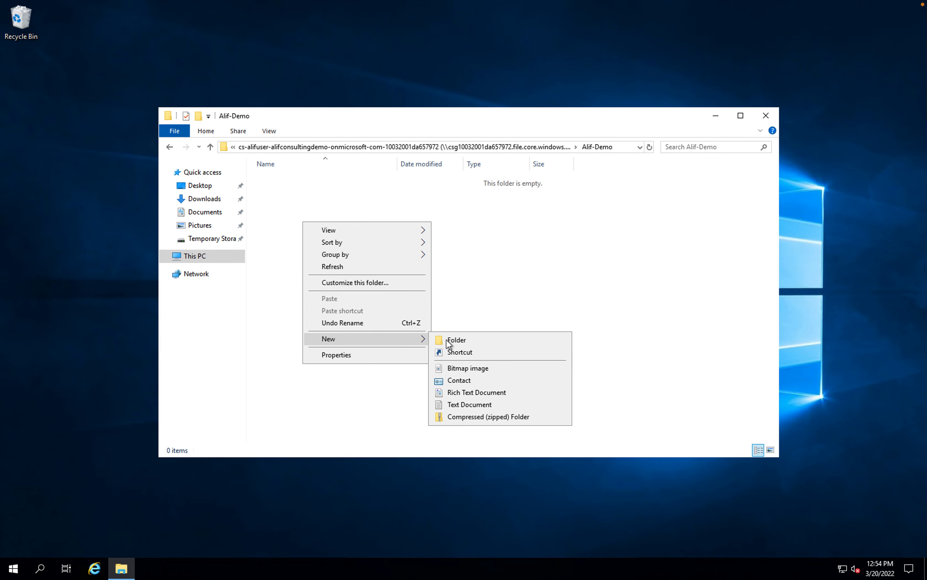
click(471, 405)
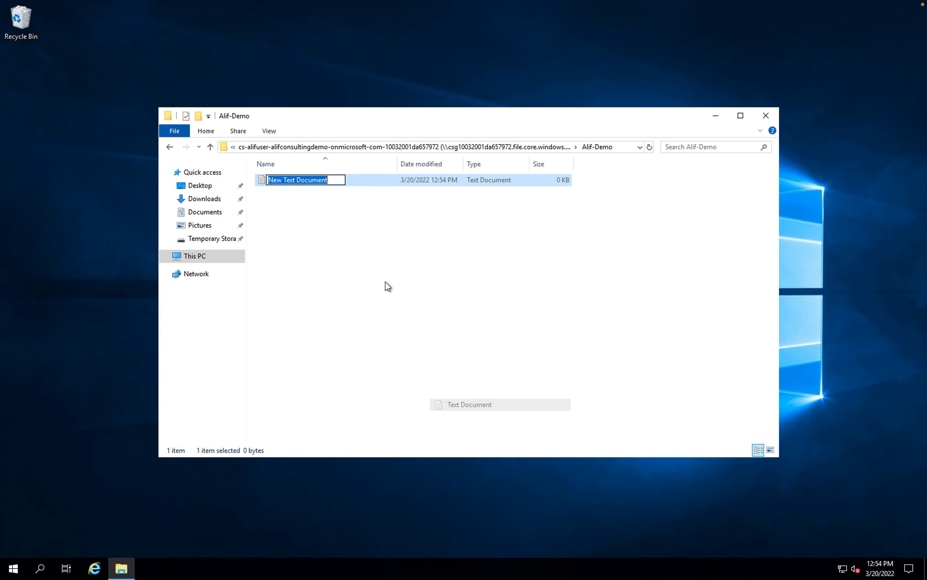
key(Return)
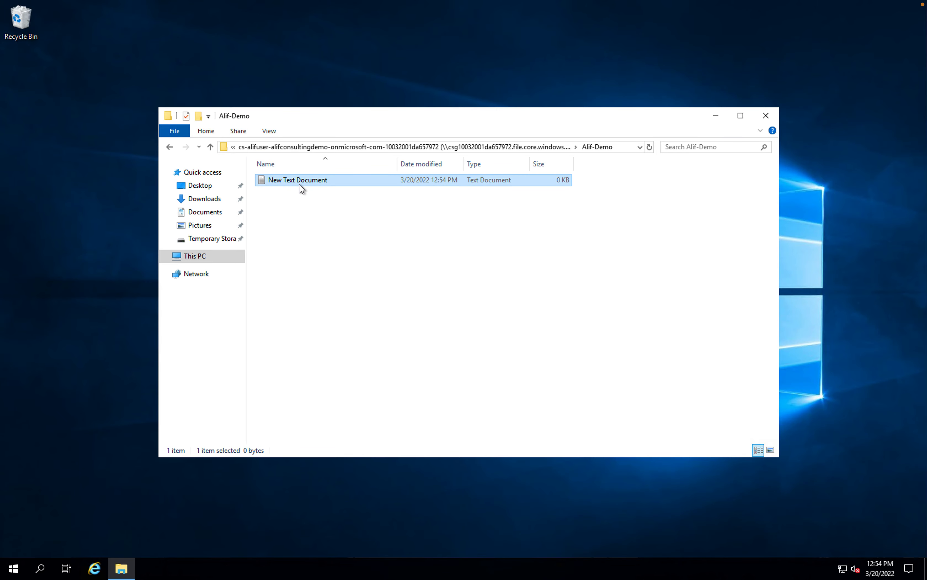
Duplicate New Text Document five times within the Alif-Demo folder
key(ctrl+c)
key(ctrl+v)
key(ctrl+v)
key(ctrl+v)
key(ctrl+v)
key(ctrl+v)
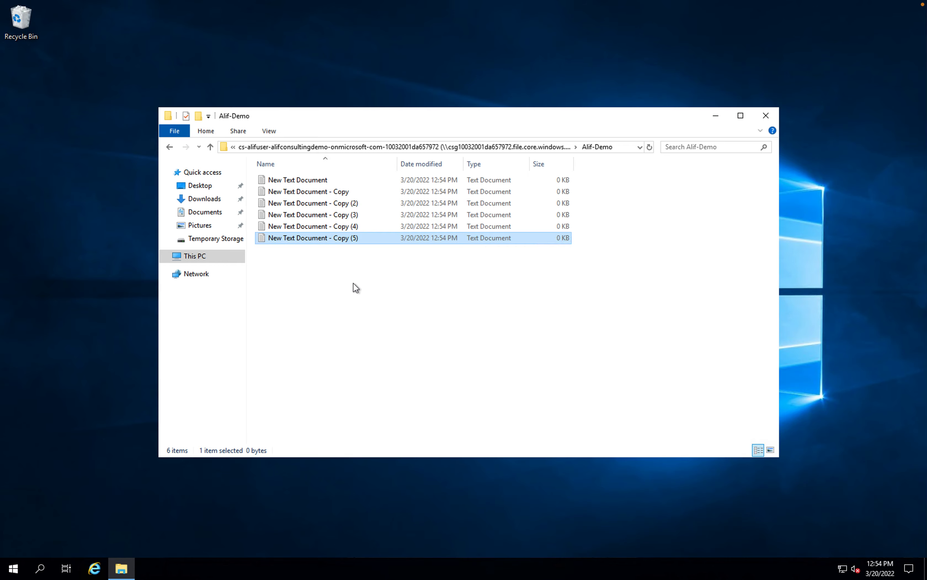
Switch to the Azure portal and refresh the file share's listing to check for the Alif-Demo folder and its documents
key(ctrl+Left)
key(ctrl+Left)
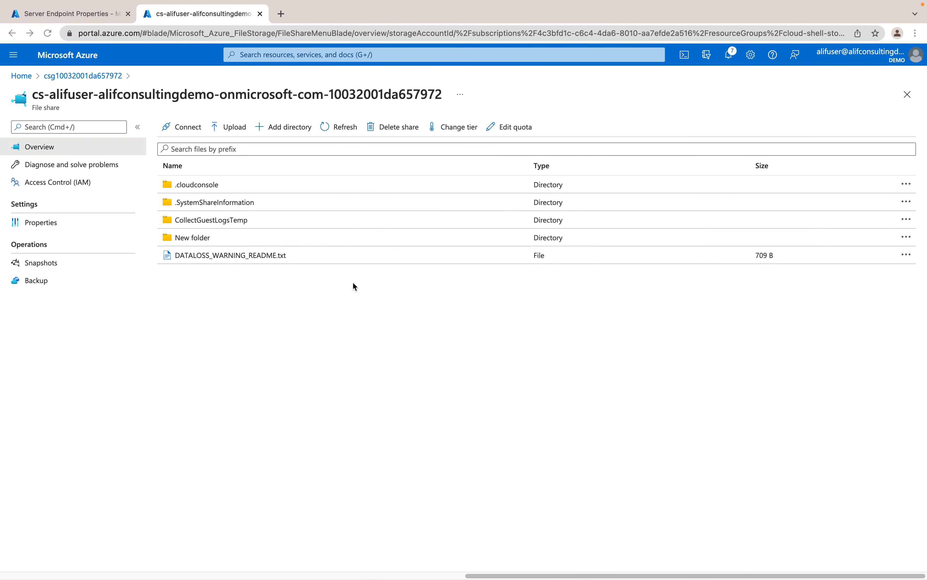
click(336, 128)
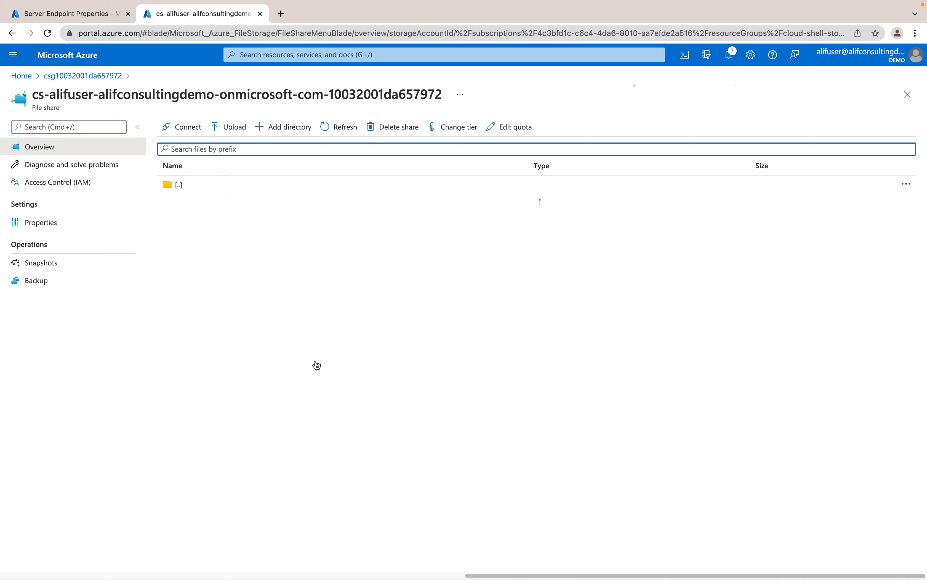
Switch back to the Windows file server and delete the Alif-Demo folder from the mapped Azure file share
key(ctrl+Right)
key(ctrl+Right)
key(ctrl+Right)
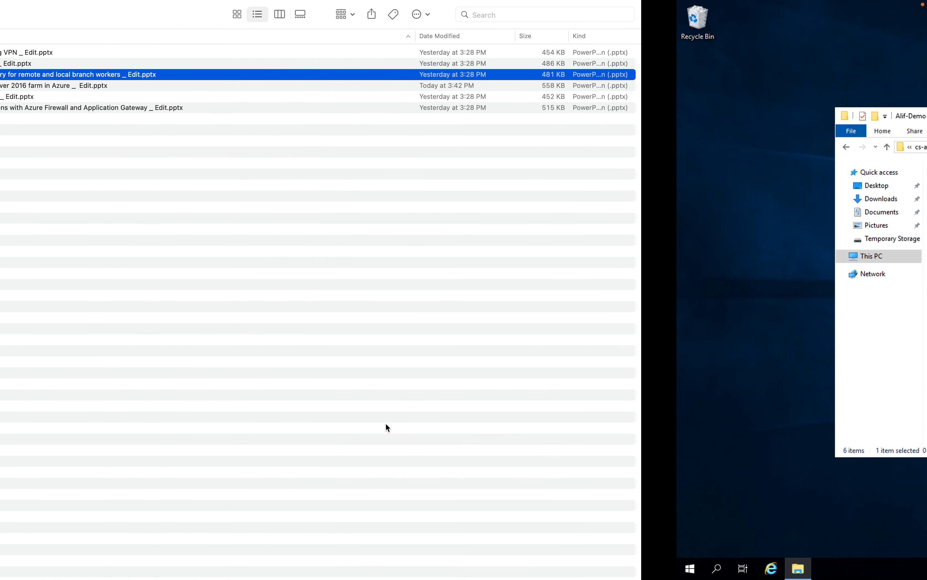
key(ctrl+Left)
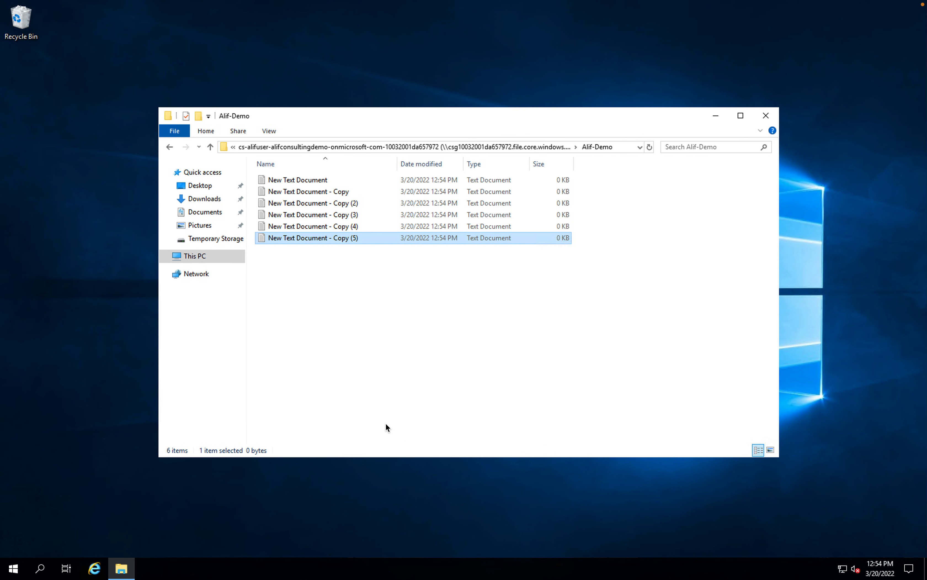
click(197, 263)
double_click(334, 361)
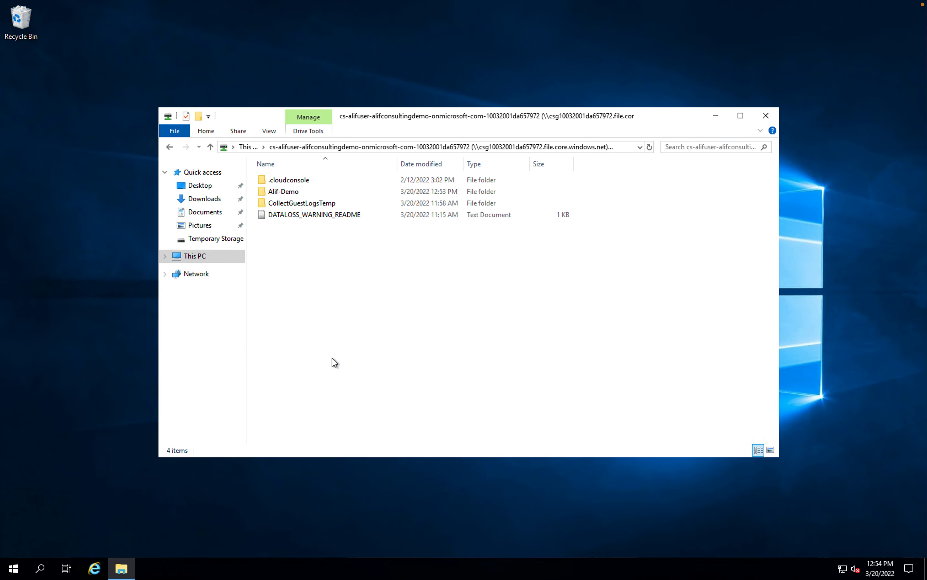
right_click(275, 190)
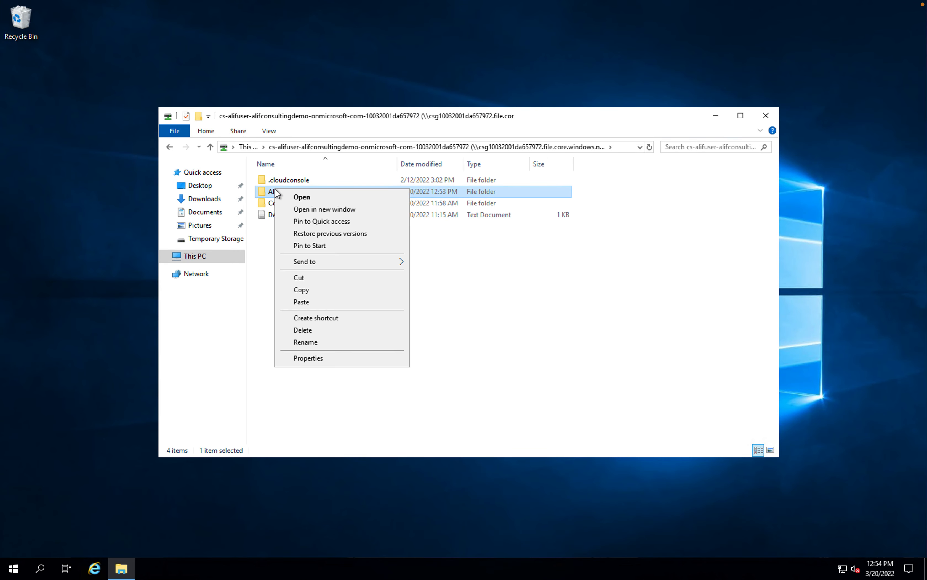
click(311, 329)
click(507, 329)
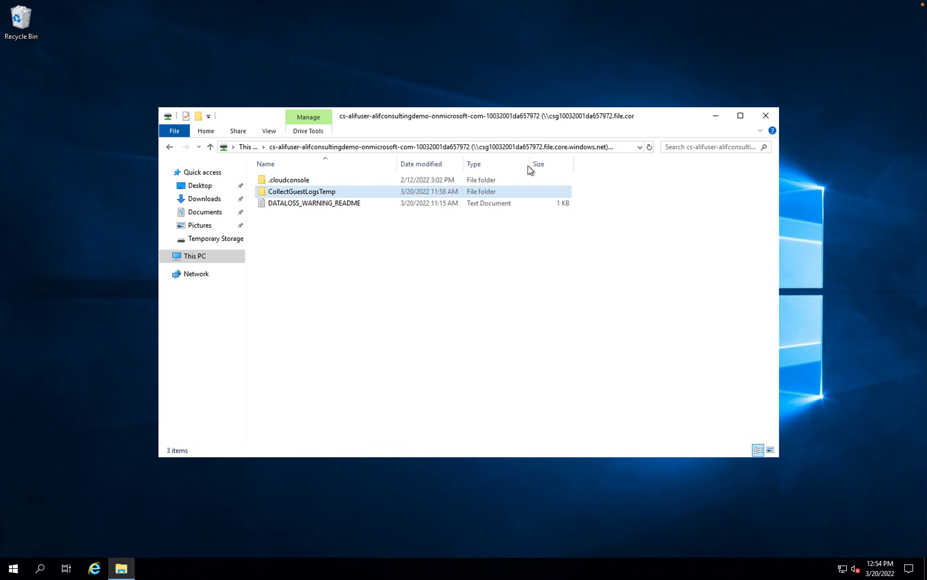
Check the contents of the Alif-Demo folder on Temporary Storage (D:) and delete that folder
click(194, 255)
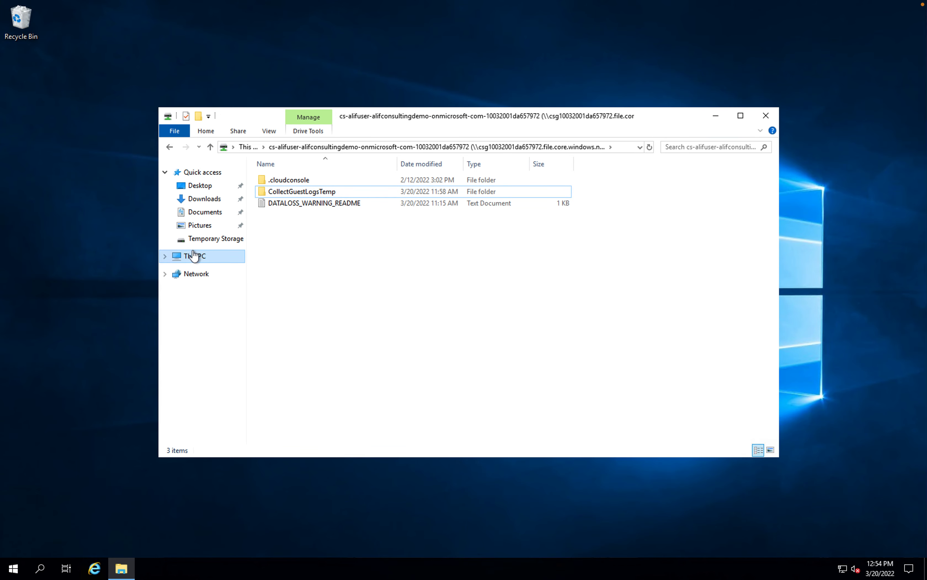
double_click(471, 301)
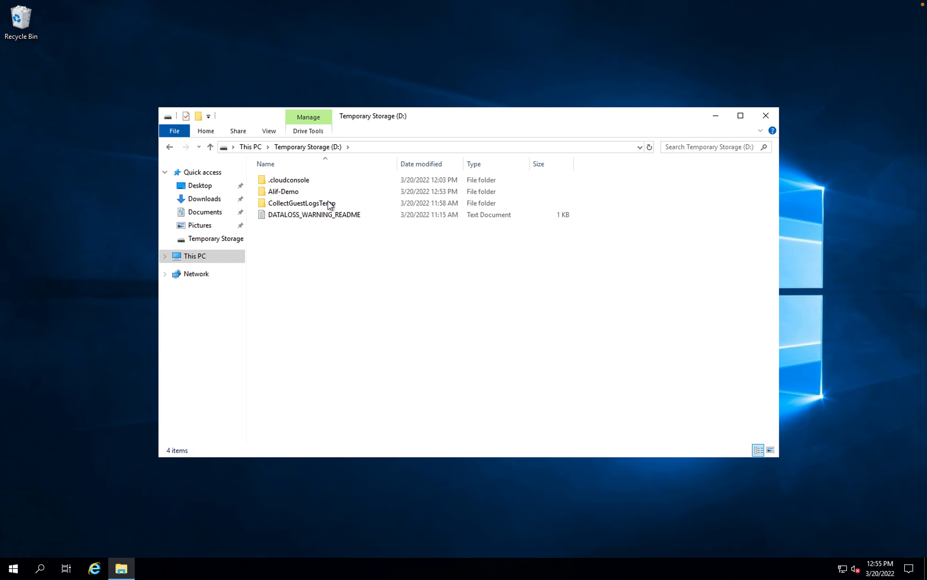
double_click(277, 191)
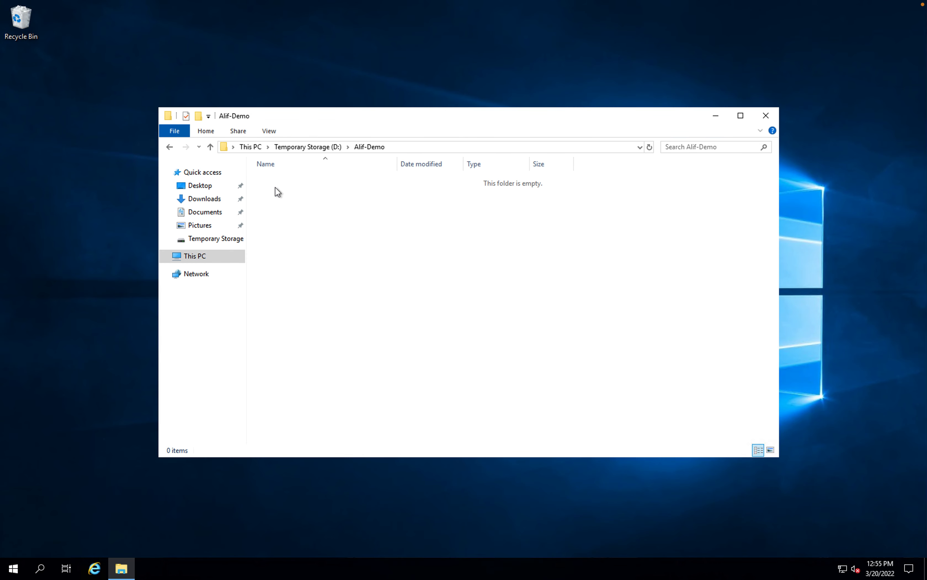
click(317, 147)
click(334, 328)
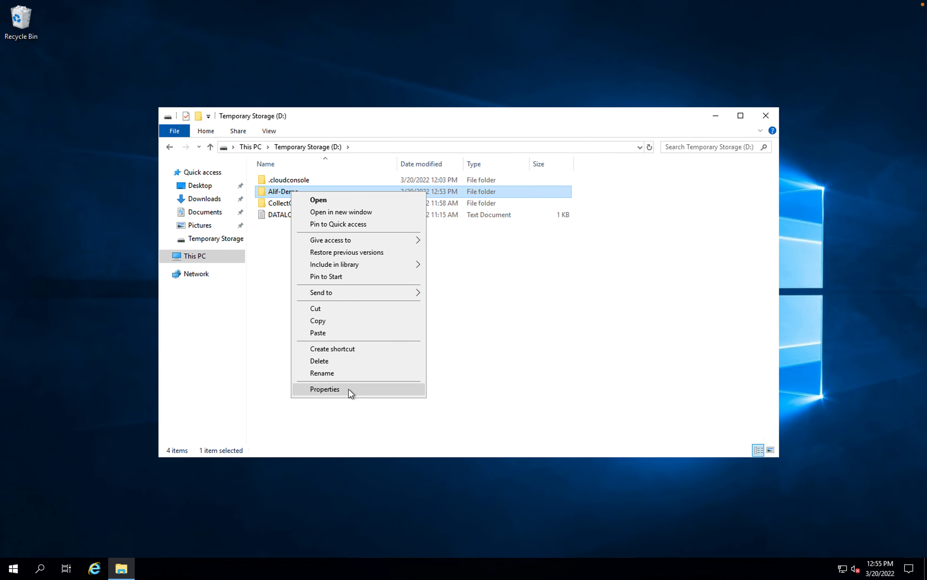
click(327, 363)
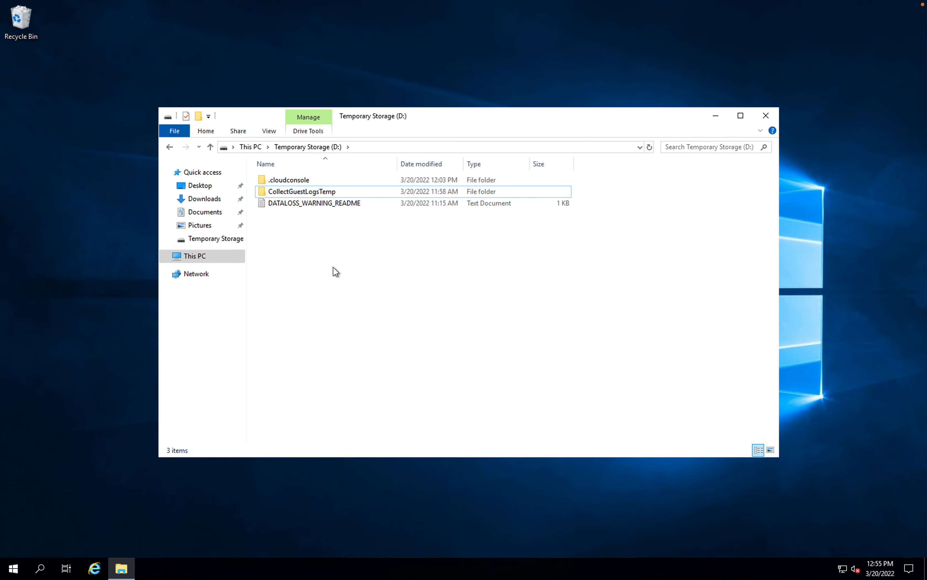
Create a folder named Alif-Demo-01 on Temporary Storage (D:)
right_click(314, 252)
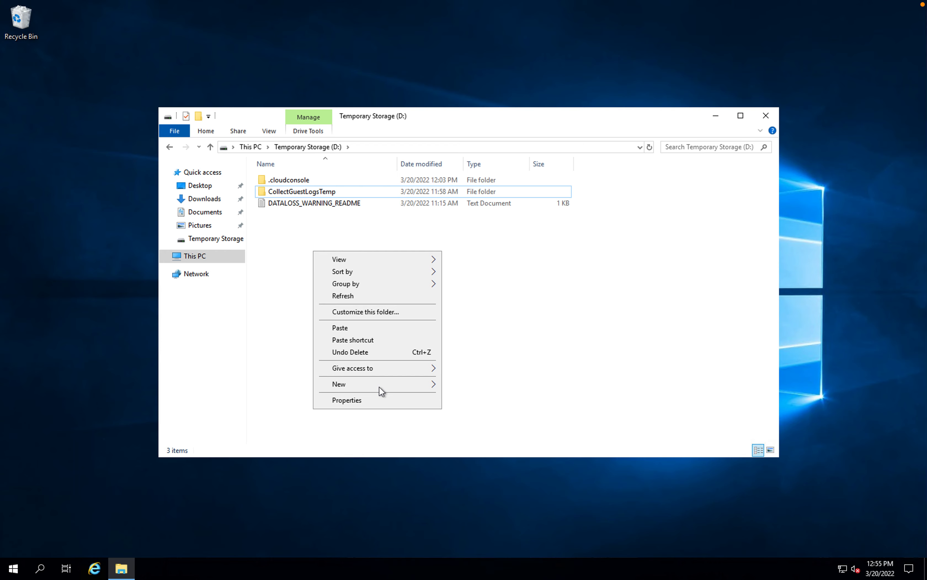
mouse_move(380, 386)
click(461, 384)
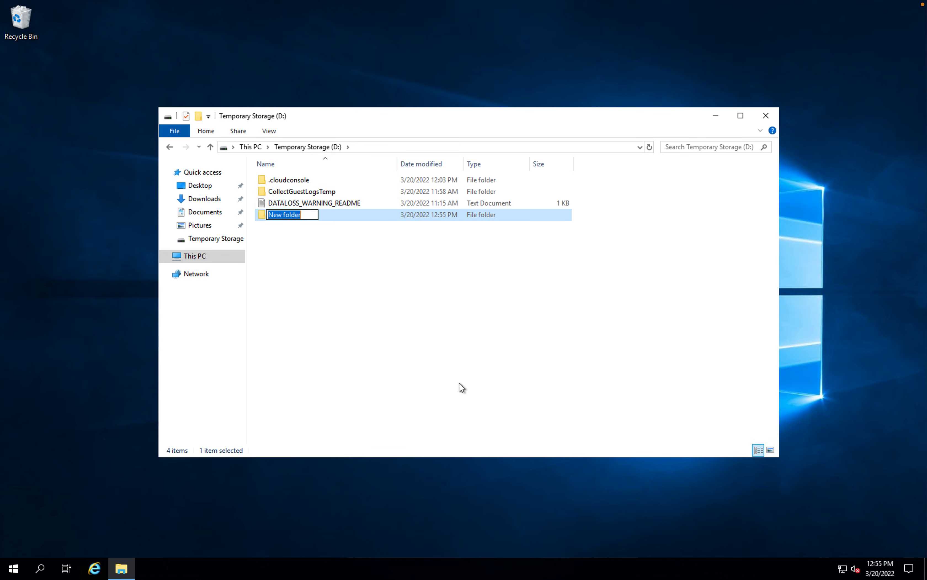
text(Alif-Demo-01)
key(Return)
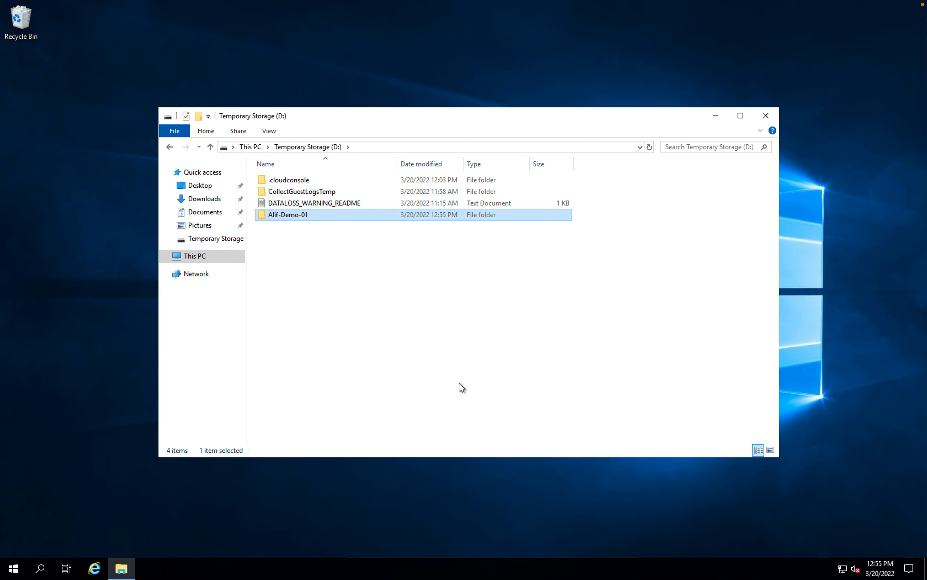
Create a text document with the default name inside the Alif-Demo-01 folder
double_click(303, 218)
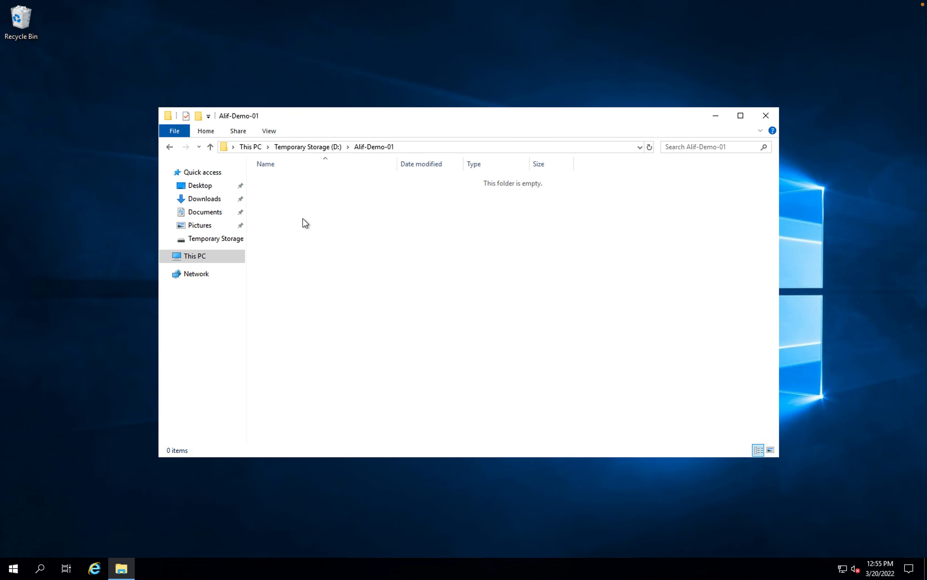
right_click(297, 207)
mouse_move(345, 344)
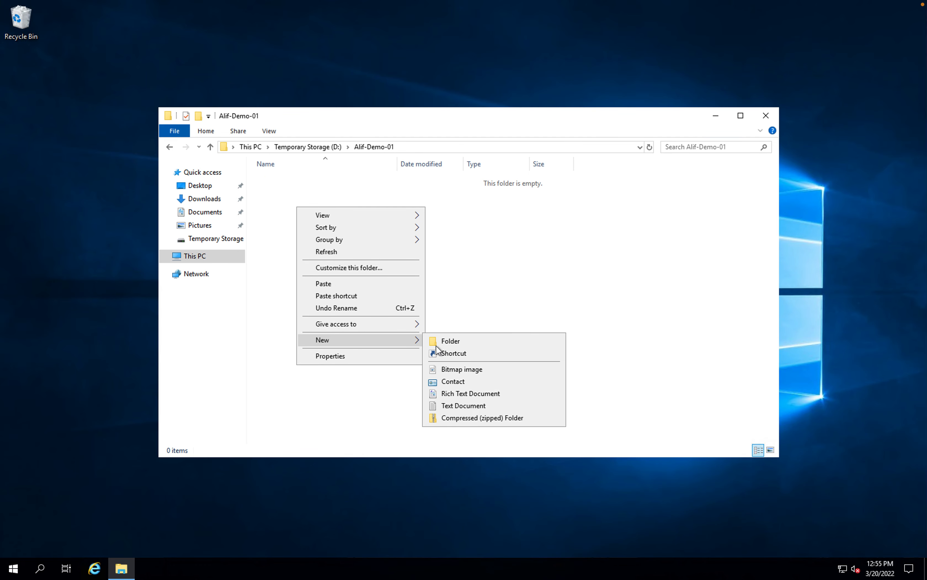
click(459, 407)
key(Return)
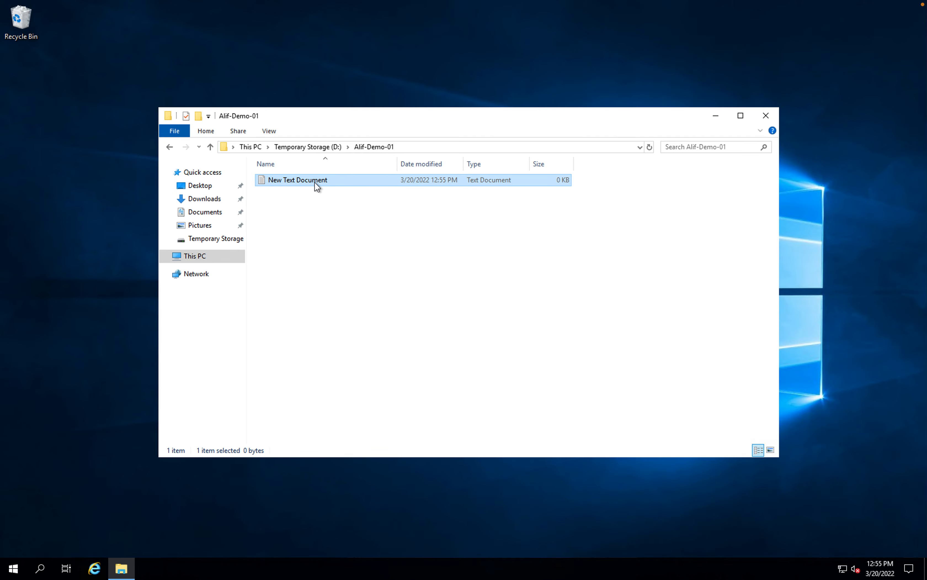
Duplicate New Text Document four times within the Alif-Demo-01 folder
key(ctrl+c)
key(ctrl+v)
key(ctrl+v)
key(ctrl+v)
key(ctrl+v)
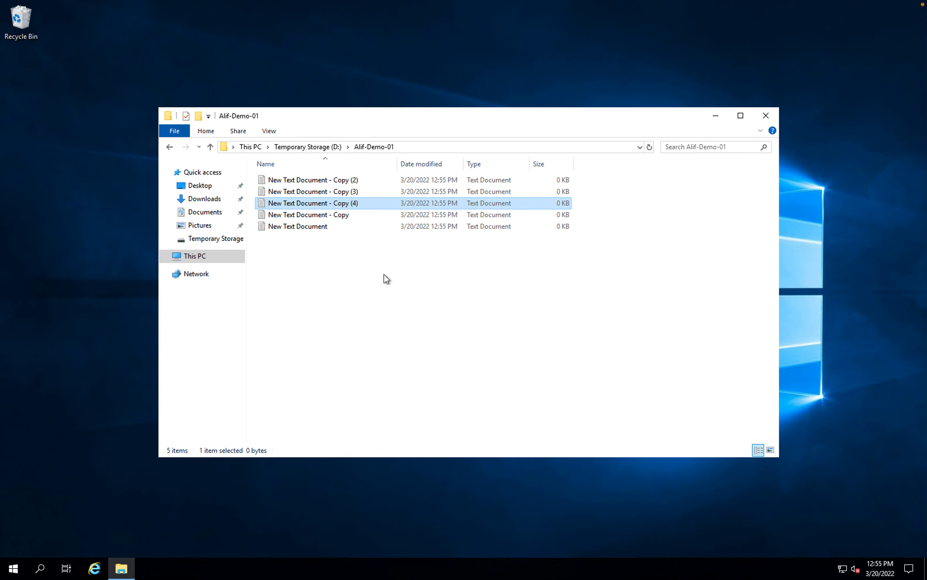
Switch to the Azure portal and open the file share's Alif-Demo-01 directory to check whether its documents have synced
key(ctrl+Left)
key(ctrl+Left)
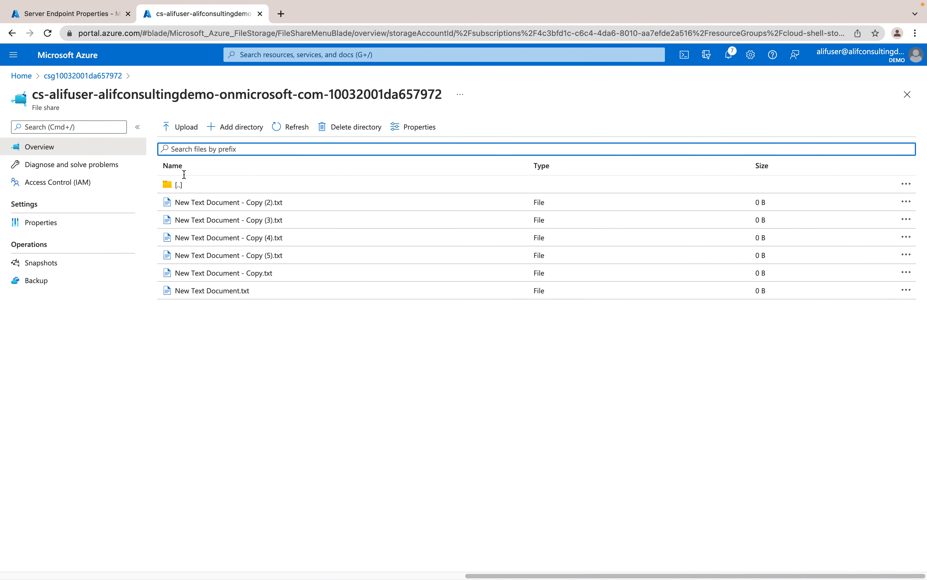
click(225, 184)
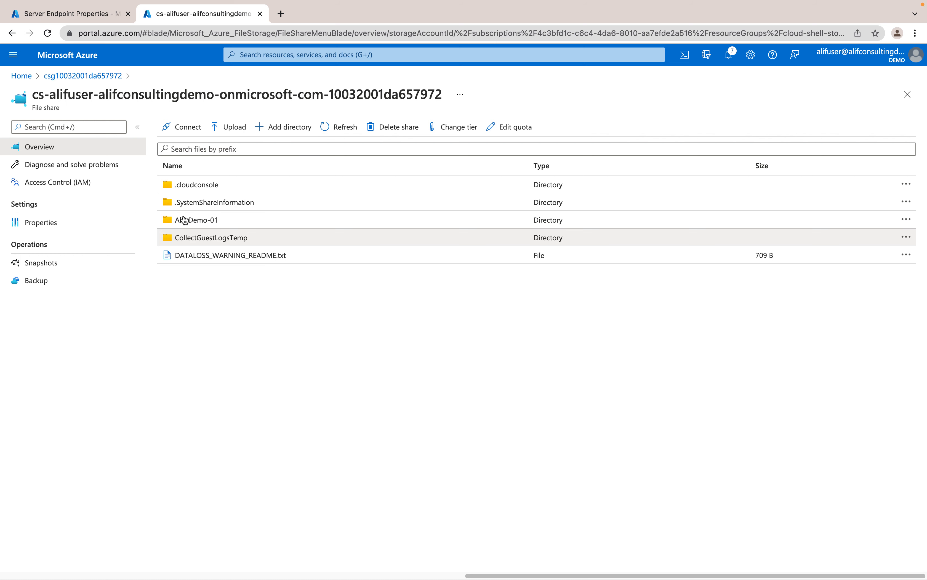
click(205, 221)
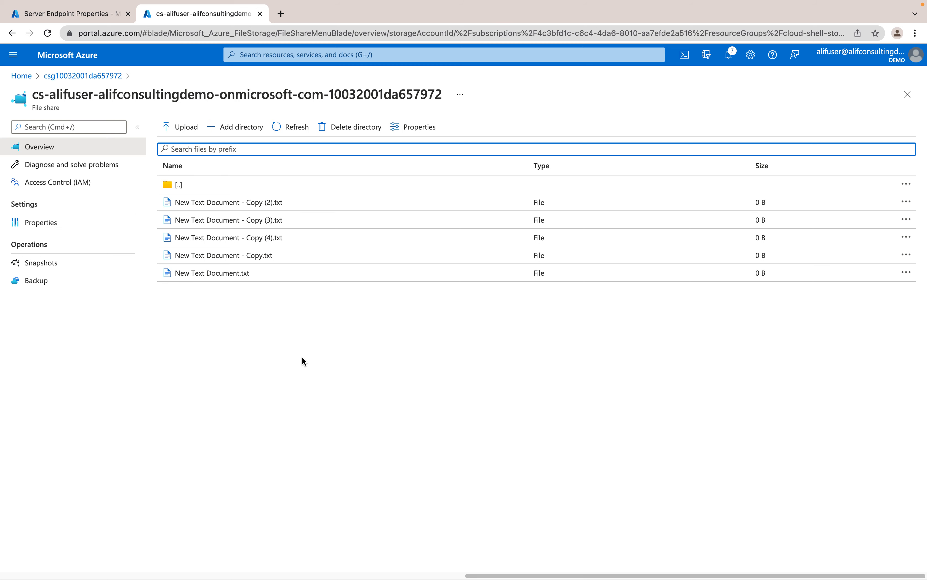
key(ctrl+Left)
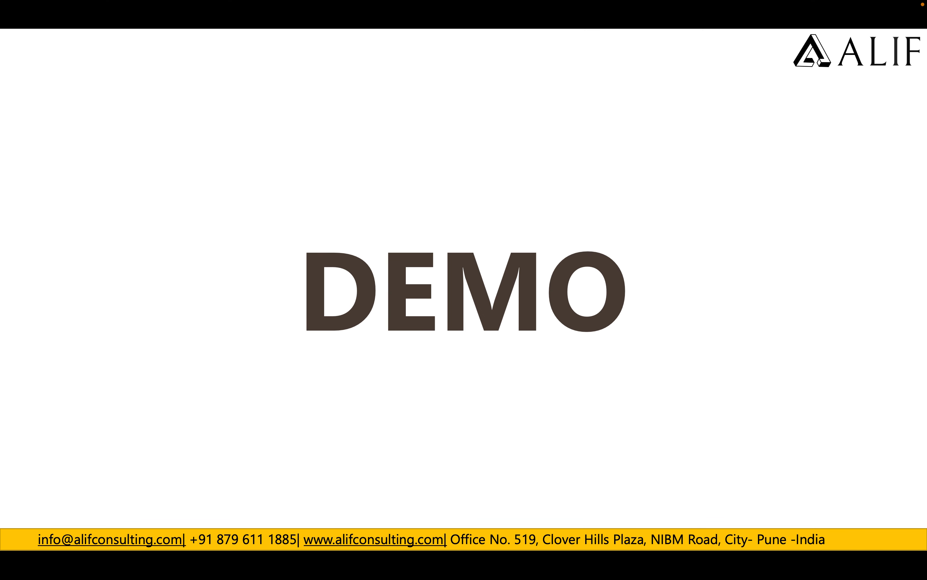
key(Right)
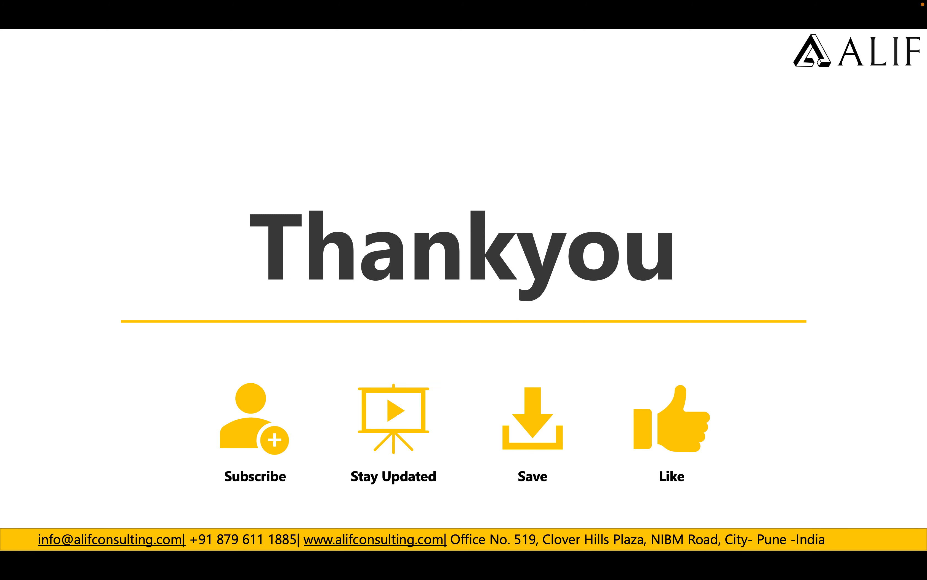